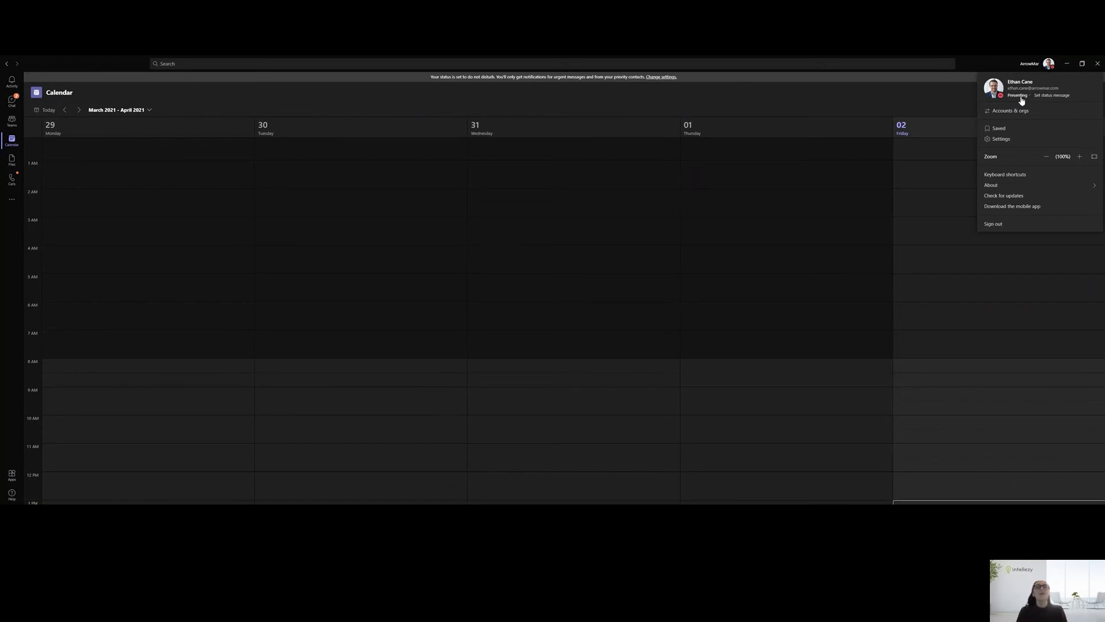
# Step: Change the availability status to Available
pyautogui.click(1020, 98)
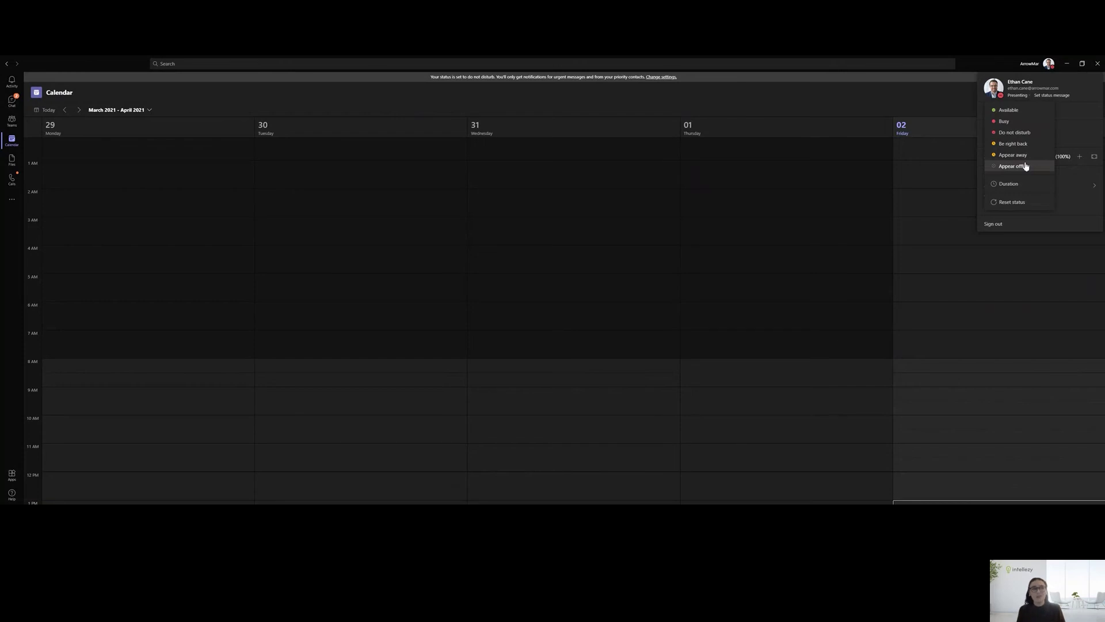
pyautogui.click(1017, 114)
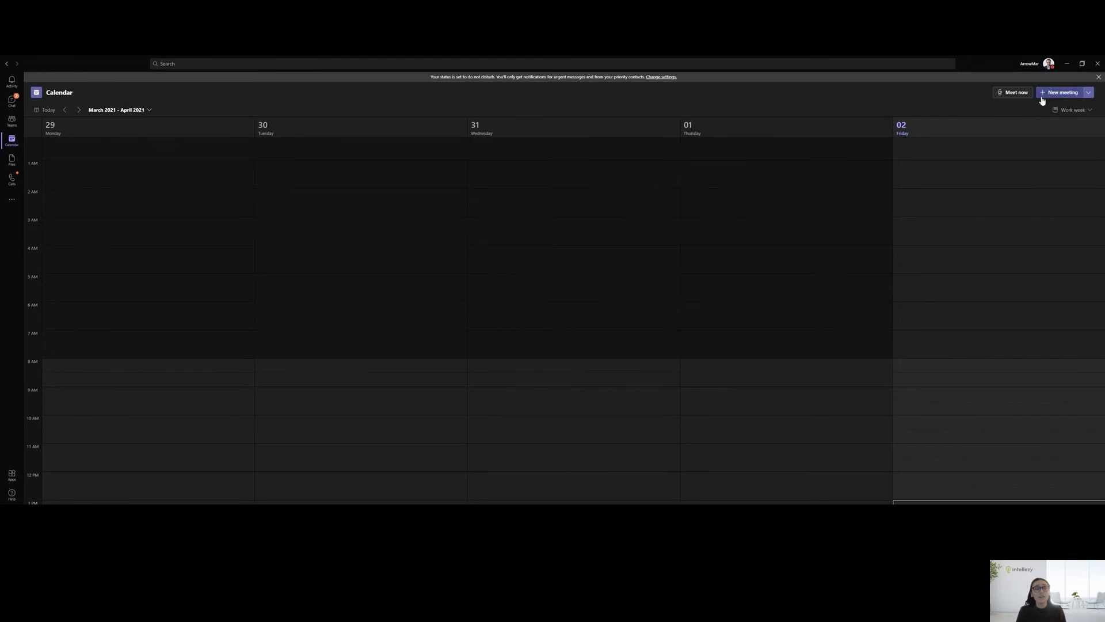
# Step: Set the availability status to Busy with a duration that resets it after 1 Hour
pyautogui.click(1053, 72)
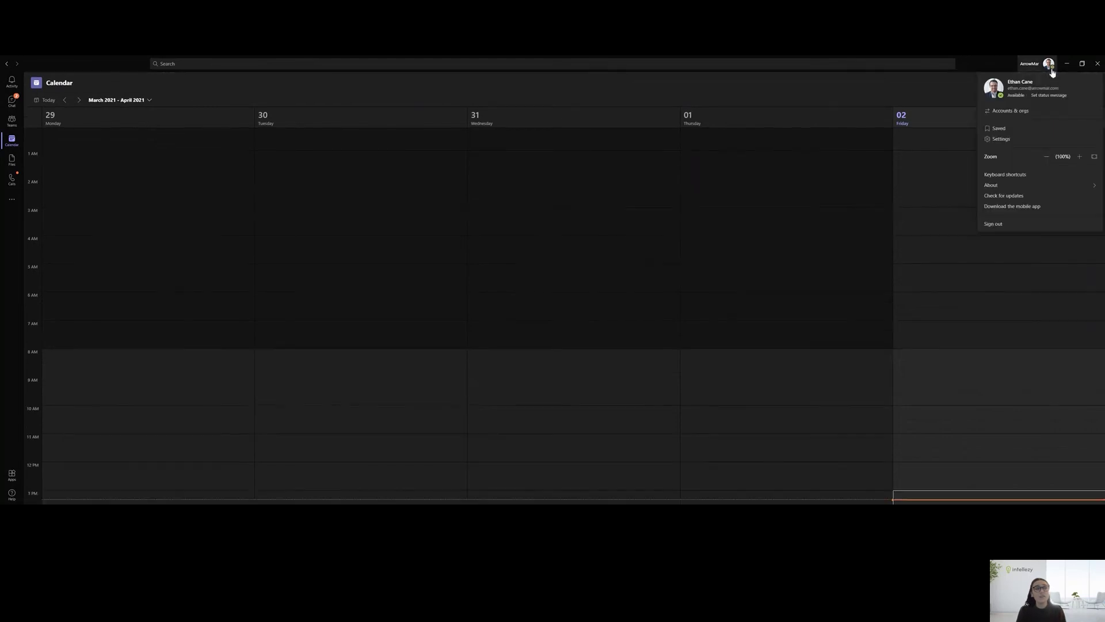
pyautogui.click(1025, 101)
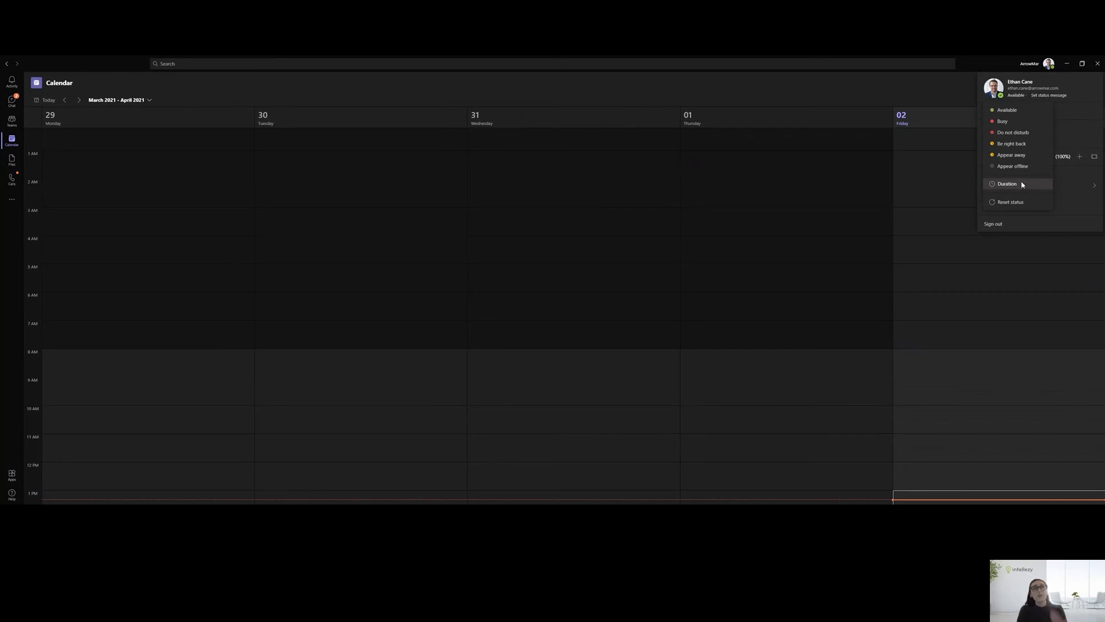
pyautogui.click(1023, 185)
pyautogui.click(1022, 109)
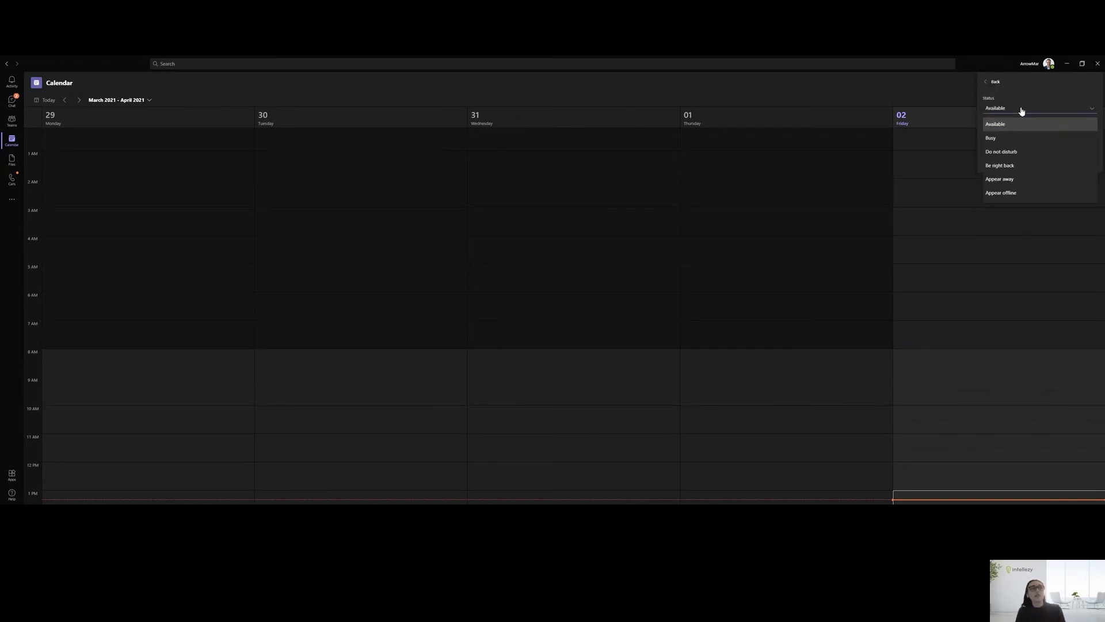
pyautogui.click(1007, 139)
pyautogui.click(1006, 138)
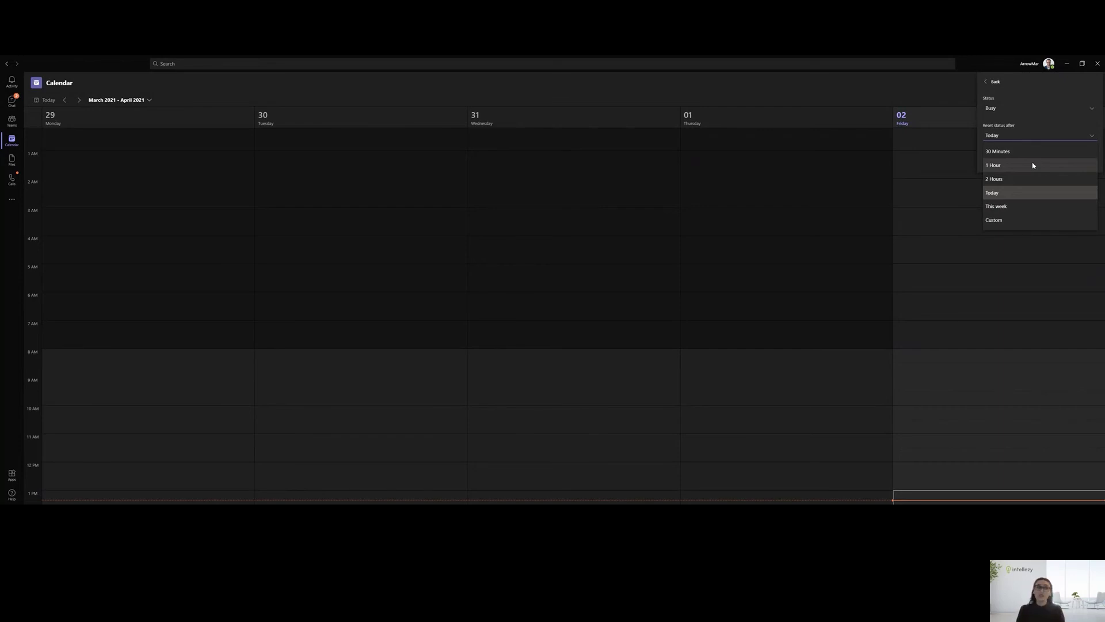
pyautogui.click(1016, 165)
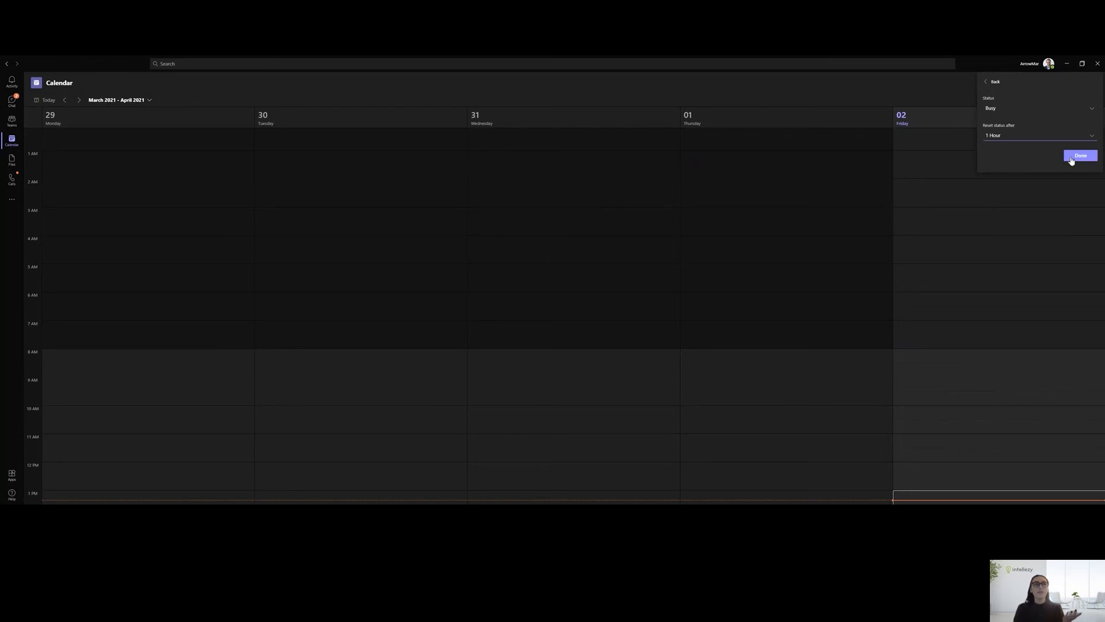
pyautogui.click(1078, 159)
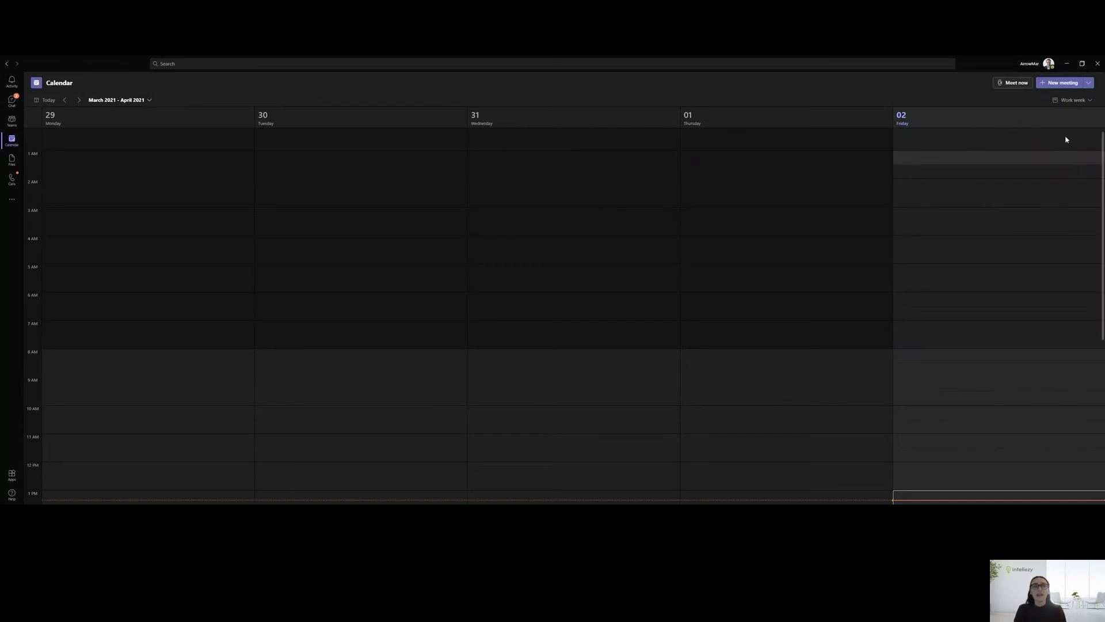
# Step: Reset the availability status to its automatic setting
pyautogui.click(1048, 63)
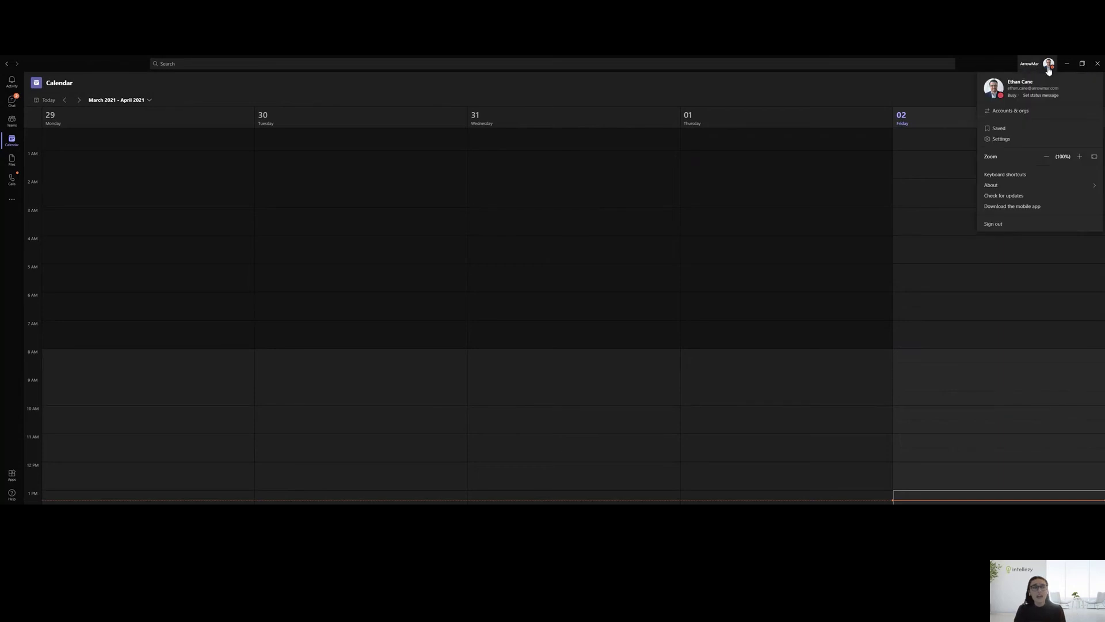
pyautogui.click(1011, 95)
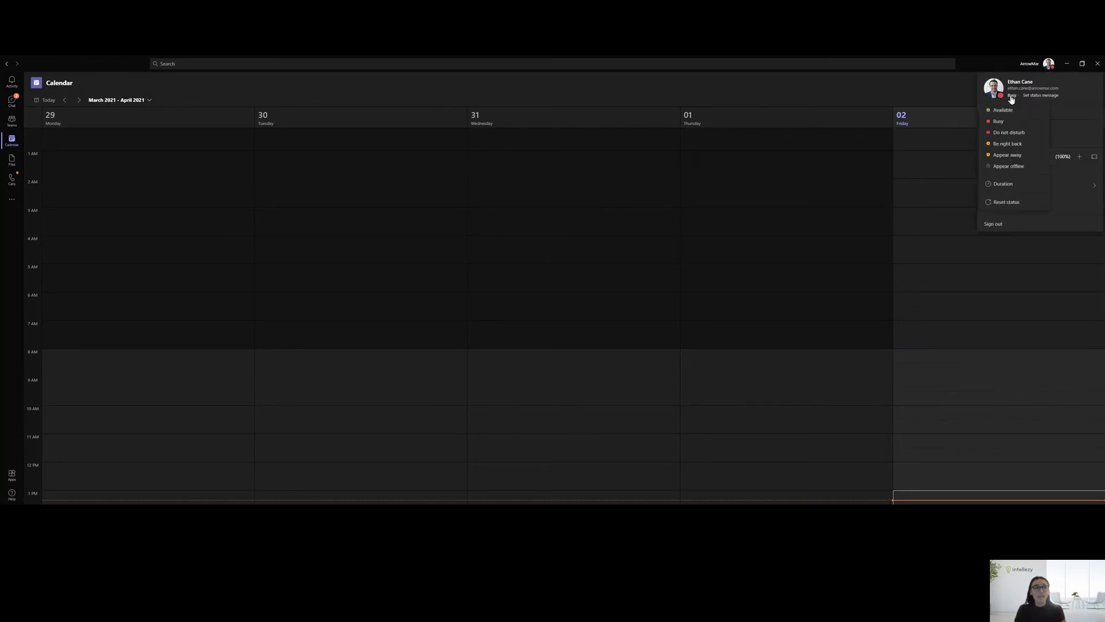
pyautogui.click(1016, 203)
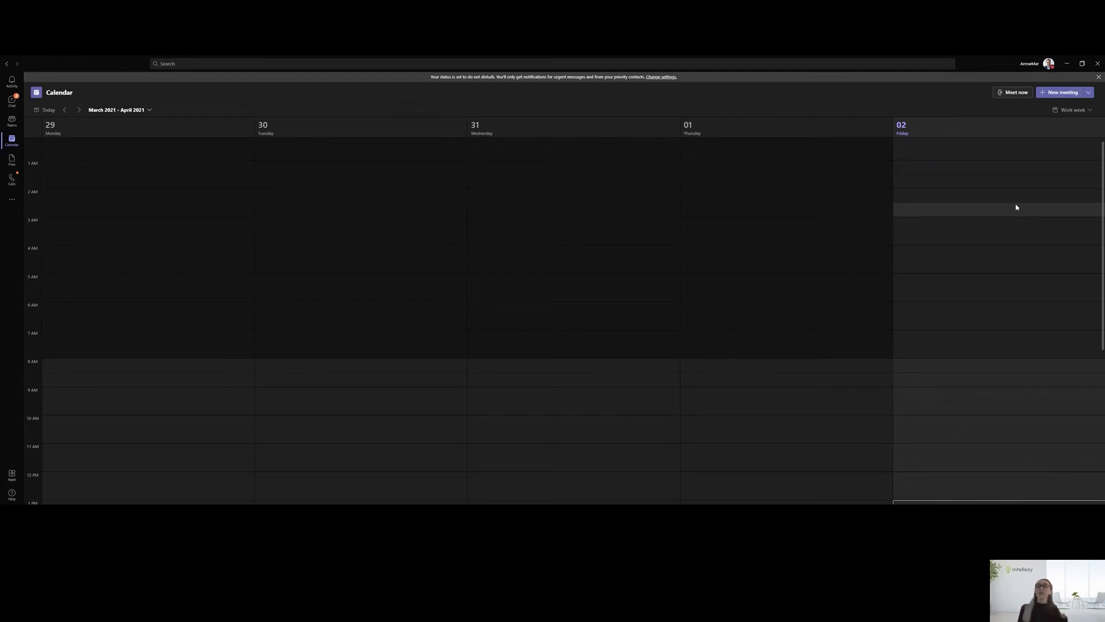
# Step: Start a status message reading "On a call until 3pm, will be unavailble until then"
pyautogui.click(1049, 65)
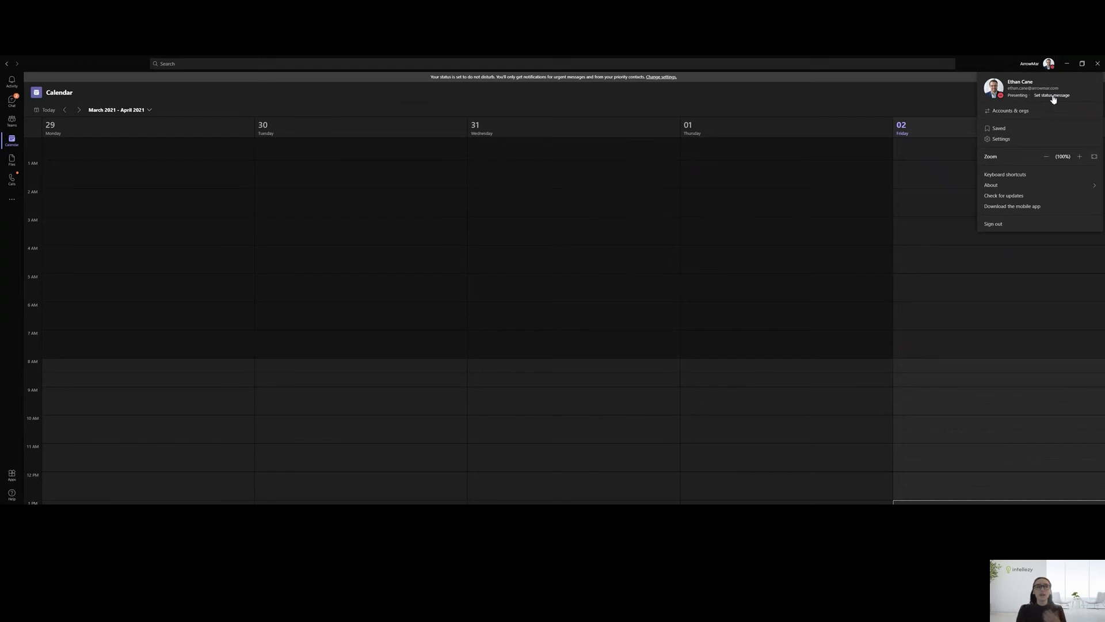
pyautogui.click(1053, 95)
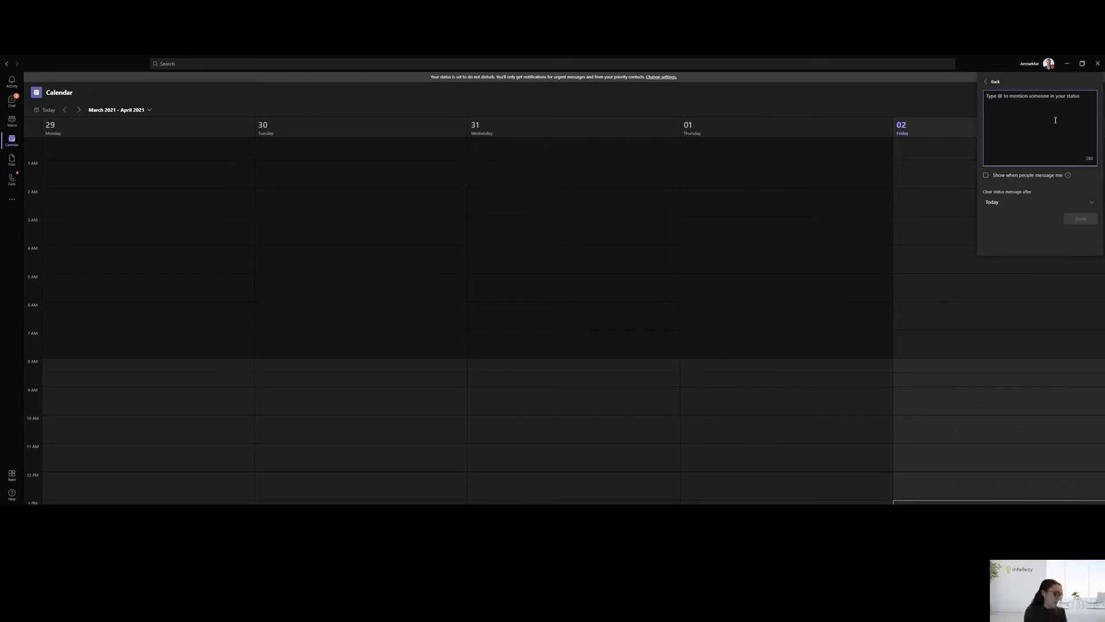
pyautogui.write('On a')
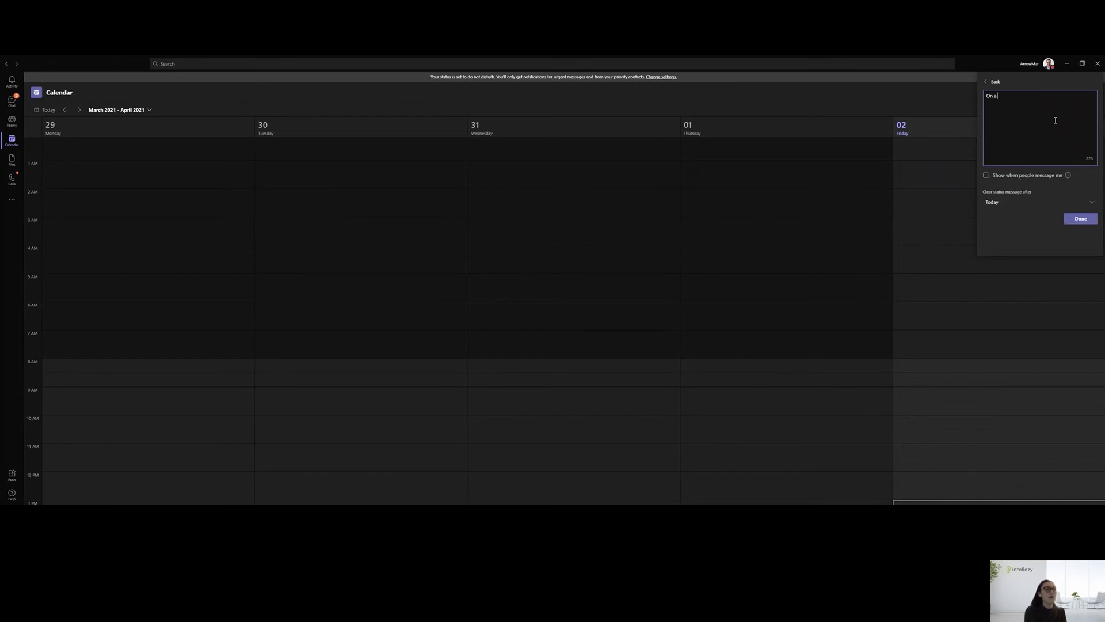
pyautogui.write(' call until 3pm,')
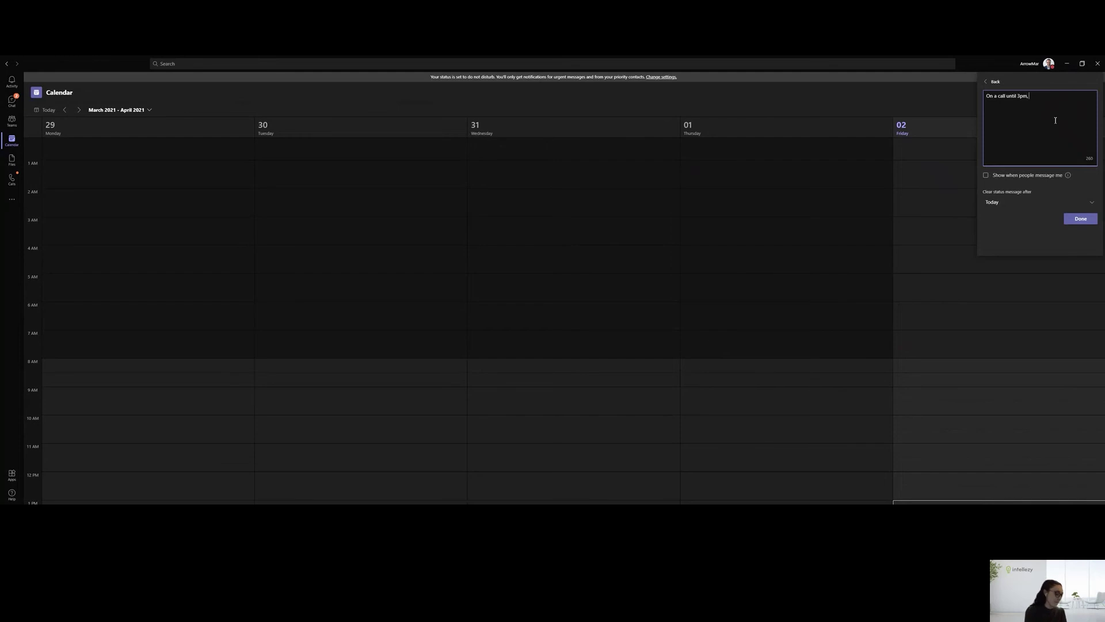
pyautogui.write(' will be unavailb')
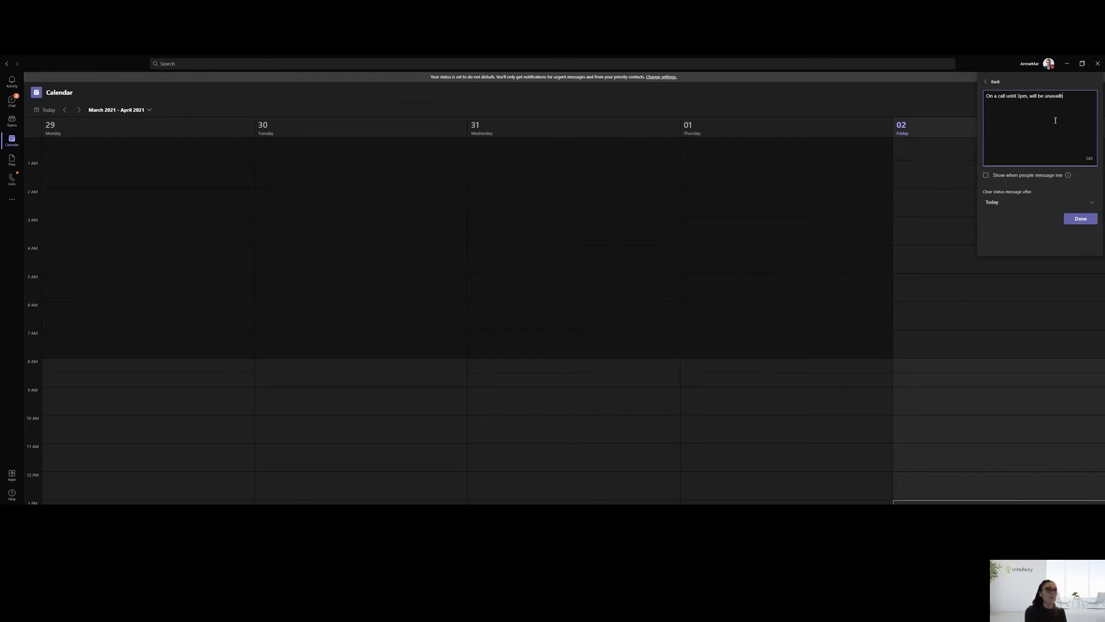
pyautogui.write('le until then')
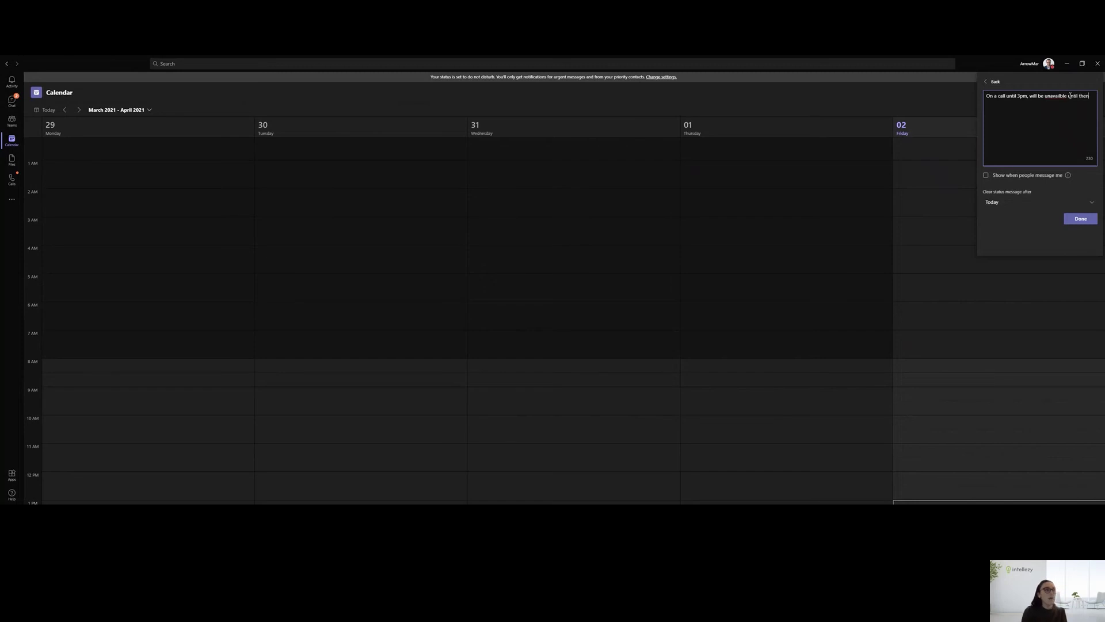
# Step: Correct the misspelled word in the status message to "unavailable"
pyautogui.moveTo(1050, 96); pyautogui.dragTo(1046, 96)
pyautogui.rightClick(1048, 97)
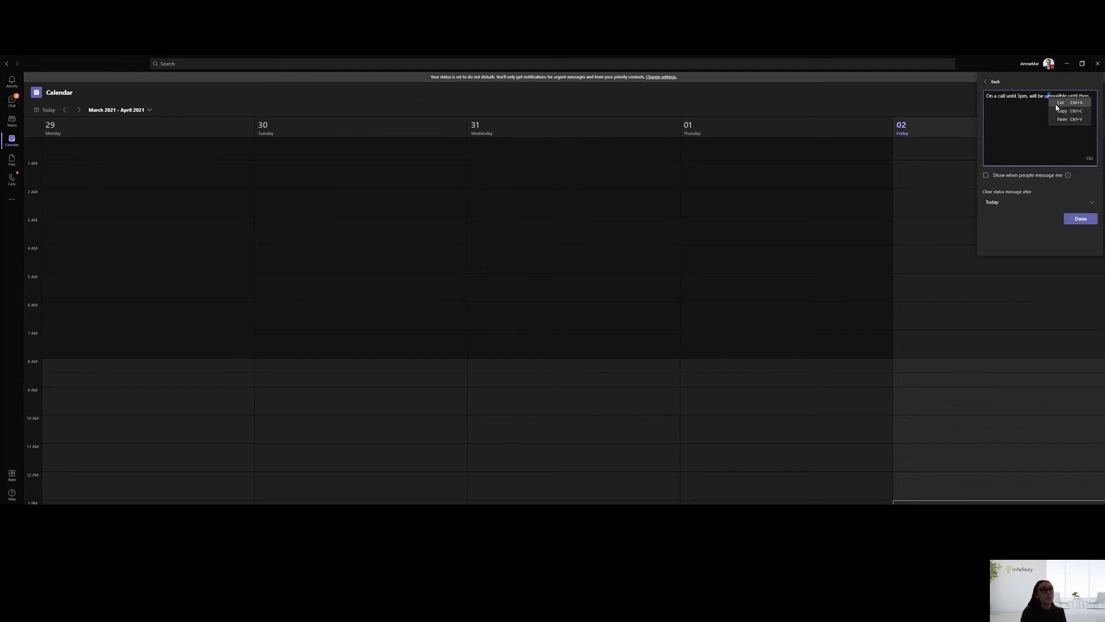
pyautogui.click(1052, 97)
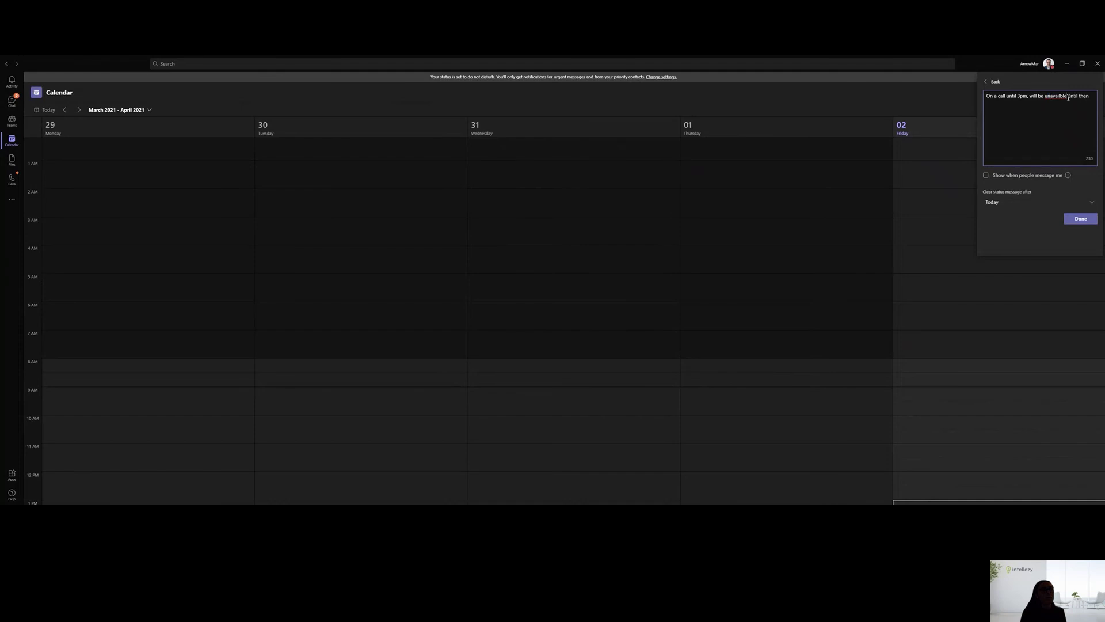
pyautogui.moveTo(1068, 97); pyautogui.dragTo(1045, 103)
pyautogui.press('BackSpace')
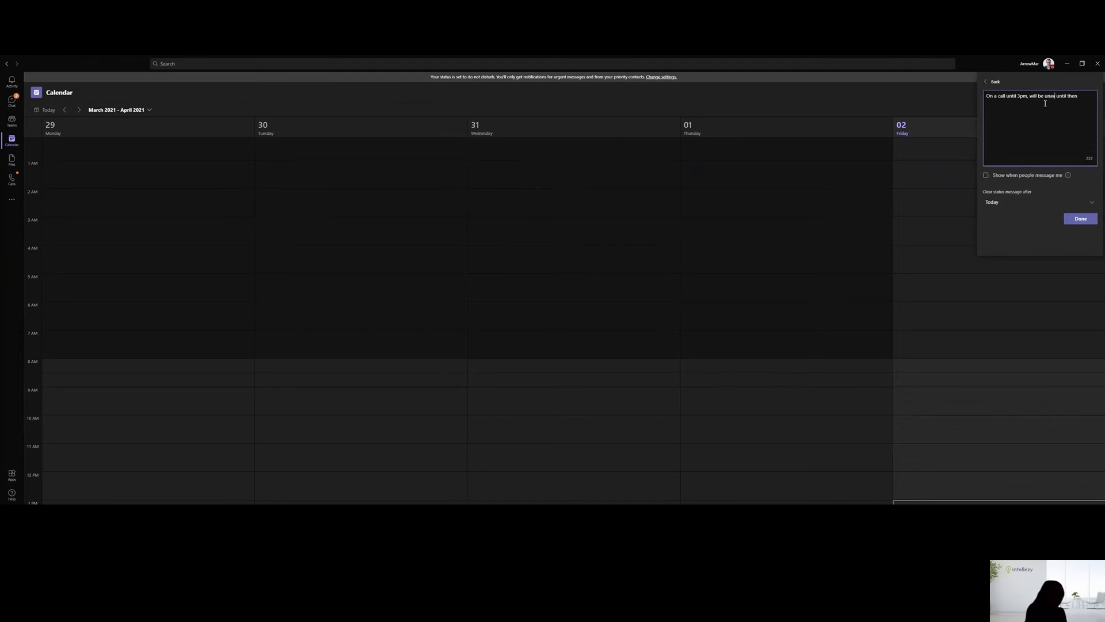
pyautogui.write('ailable')
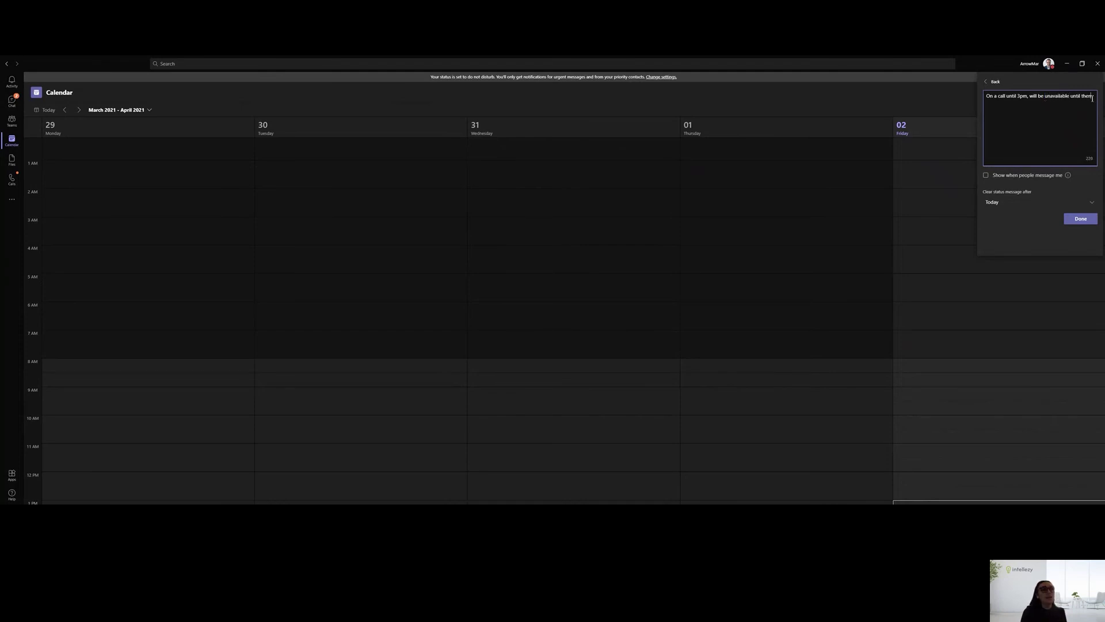
pyautogui.write(' until then. Please c')
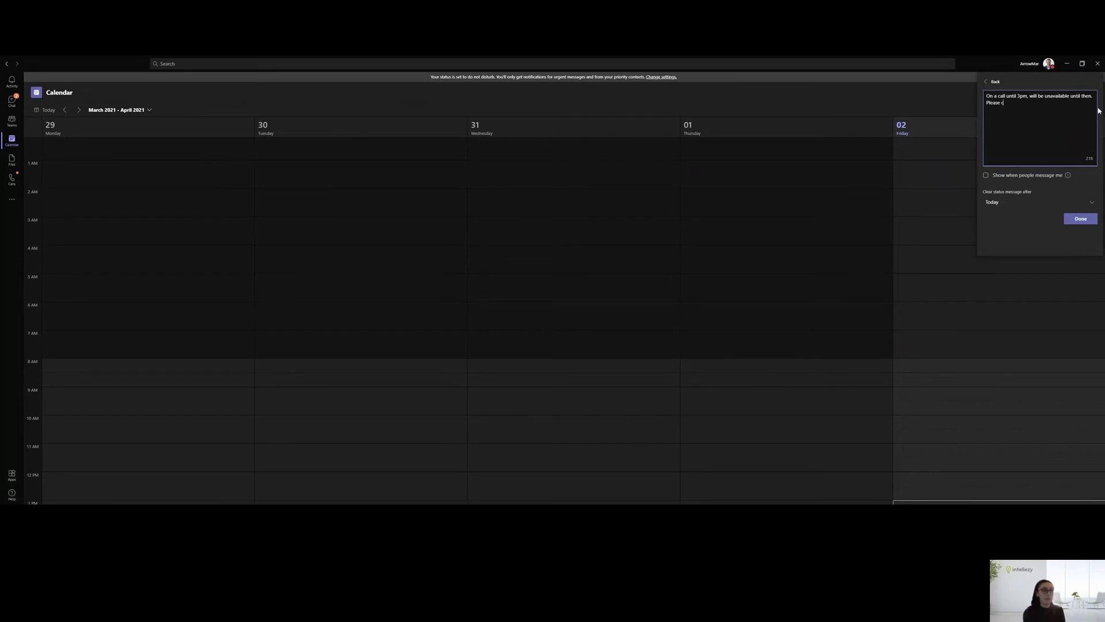
pyautogui.write('or')
pyautogui.write('tact @el')
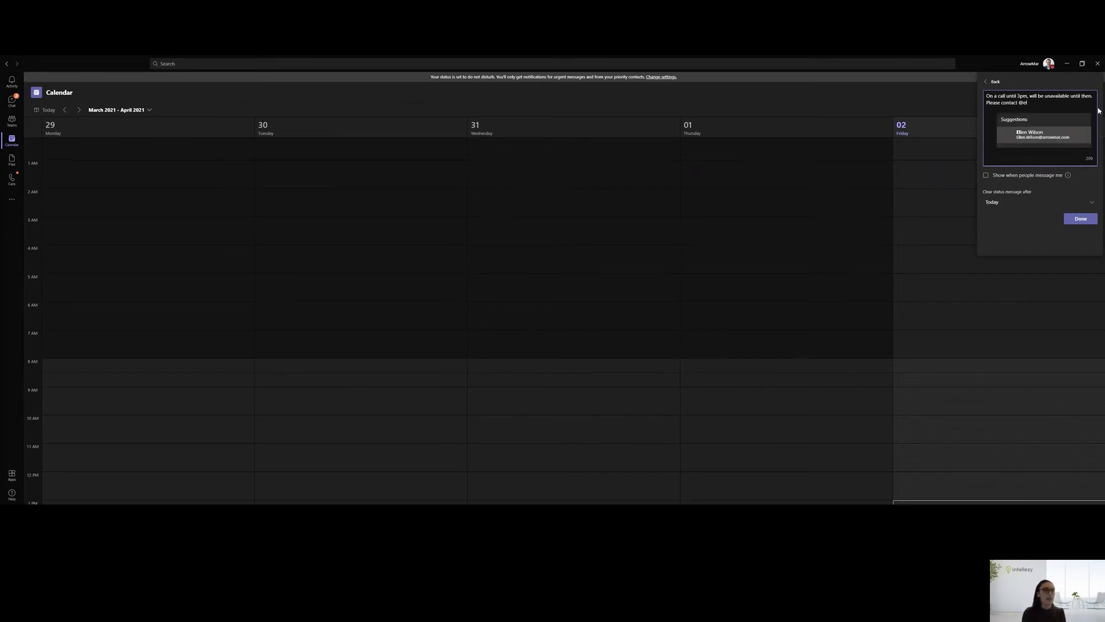
pyautogui.click(1063, 131)
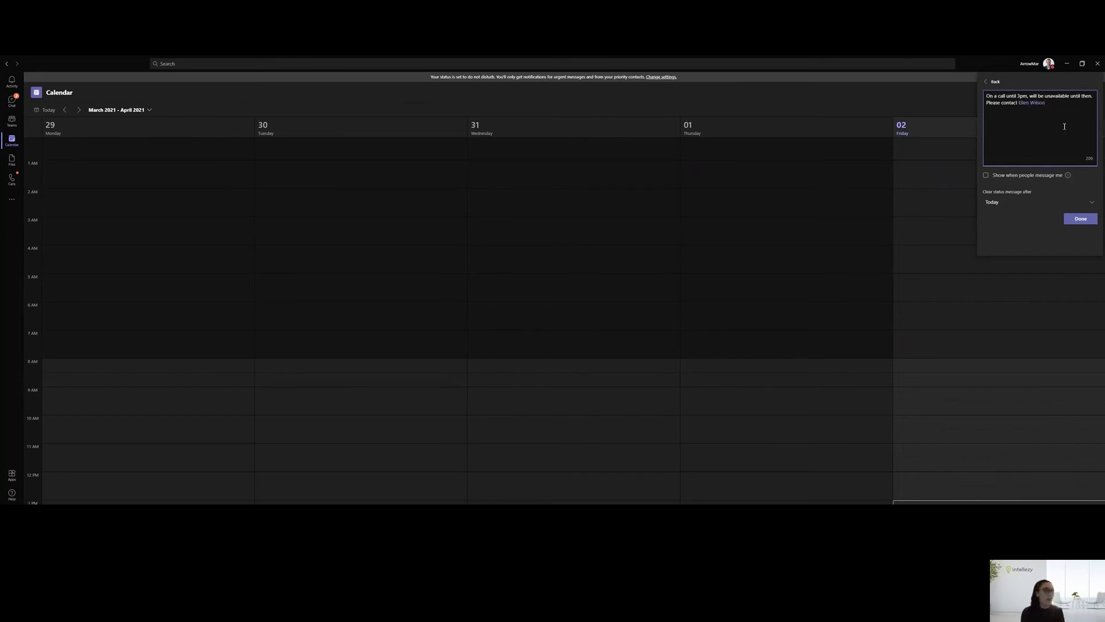
pyautogui.write('for any')
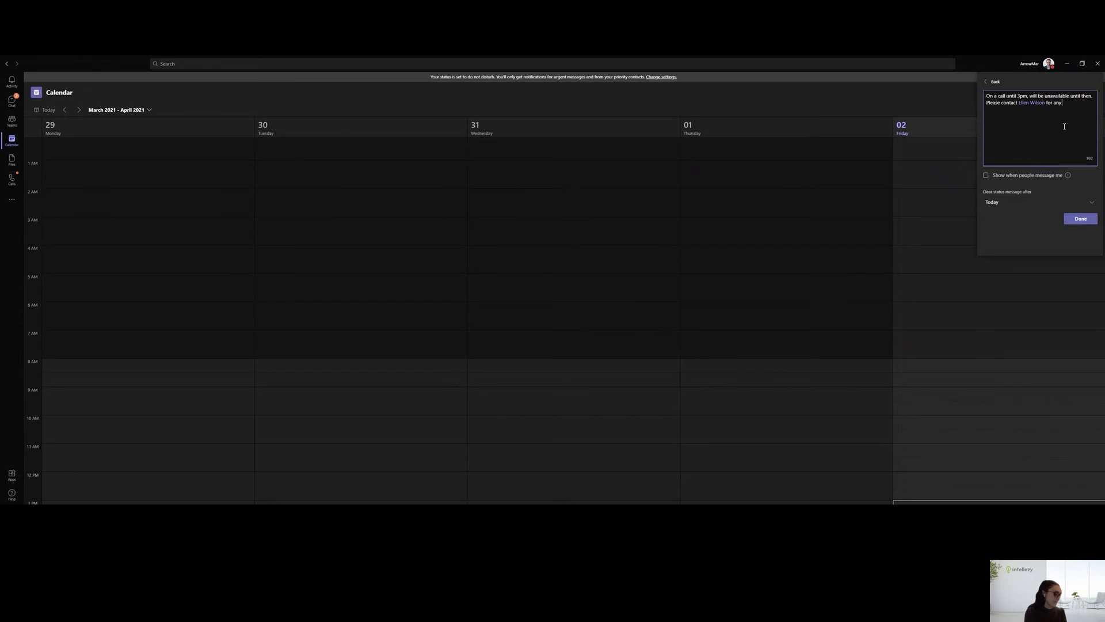
pyautogui.write(' questions.')
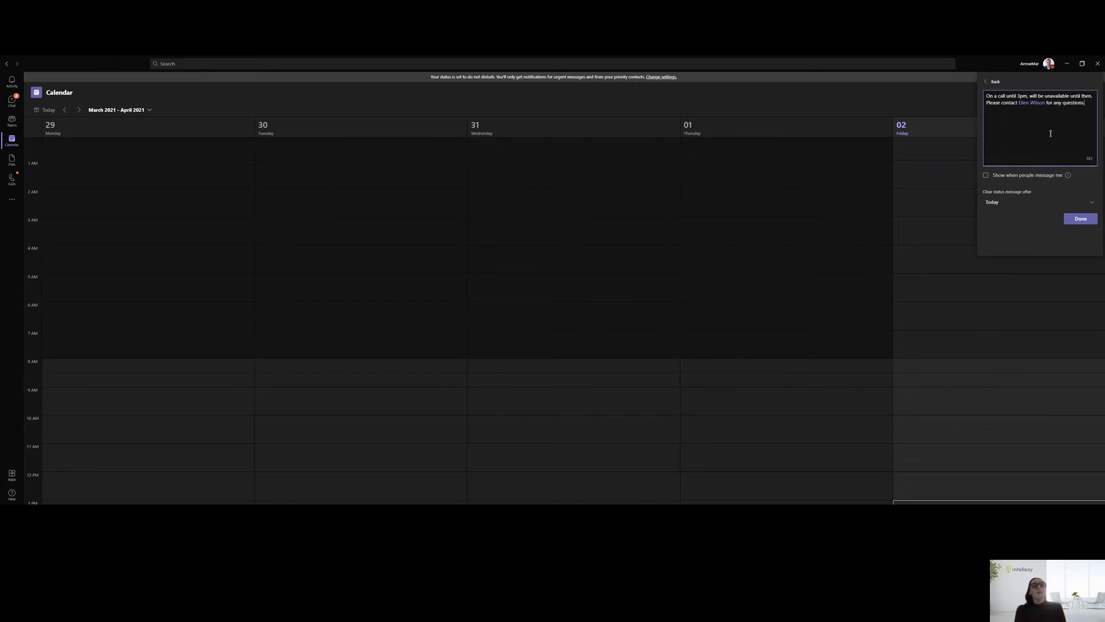
# Step: Enable showing the status message when people message me
pyautogui.moveTo(1068, 179)
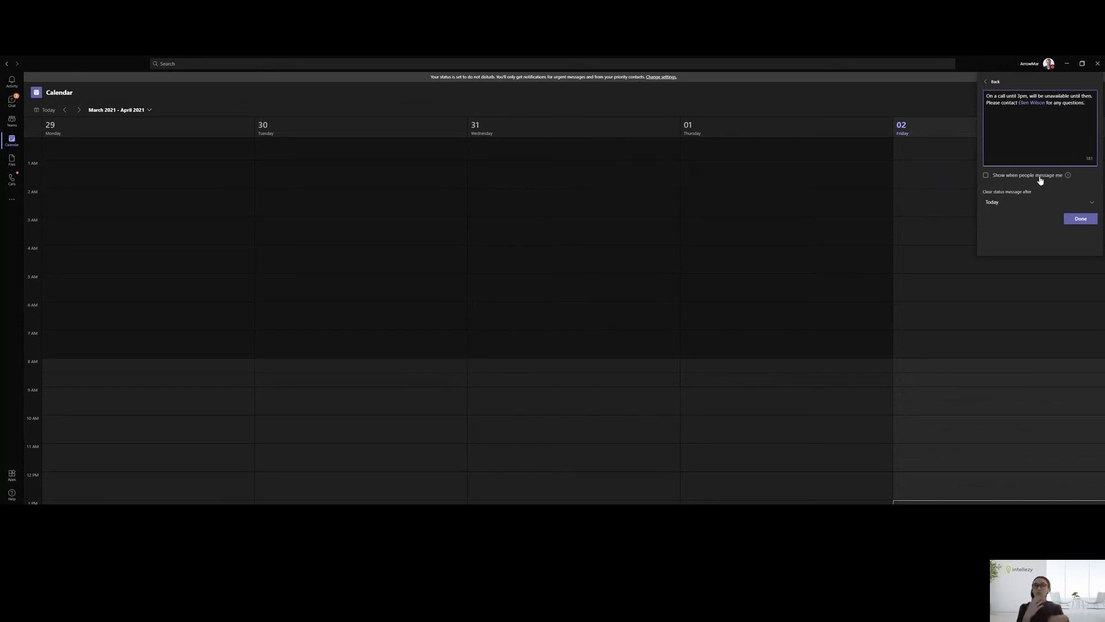
pyautogui.click(1045, 175)
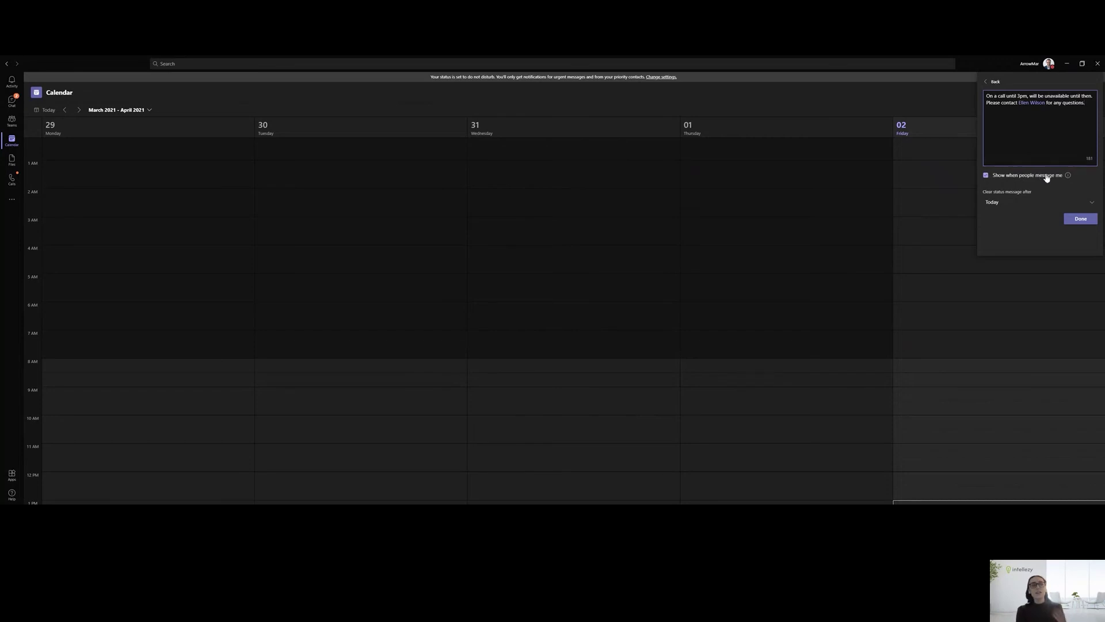
pyautogui.moveTo(1069, 178)
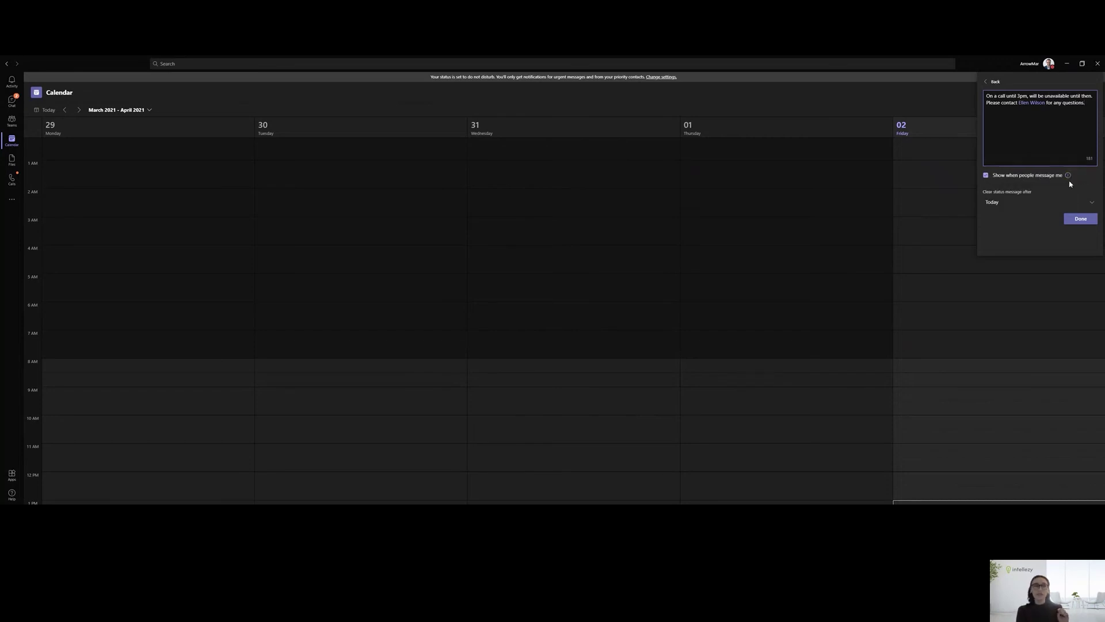
# Step: Set the status message to clear at a custom time of 3:00 PM on Apr 2, 2021, and save it
pyautogui.click(1022, 204)
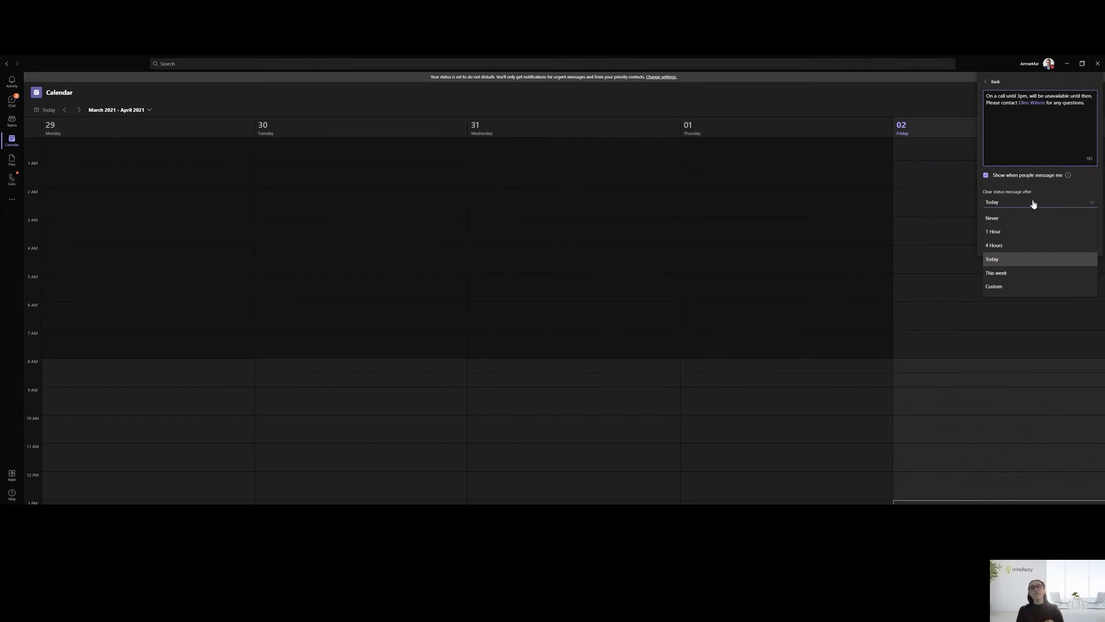
pyautogui.click(1052, 286)
pyautogui.click(1067, 217)
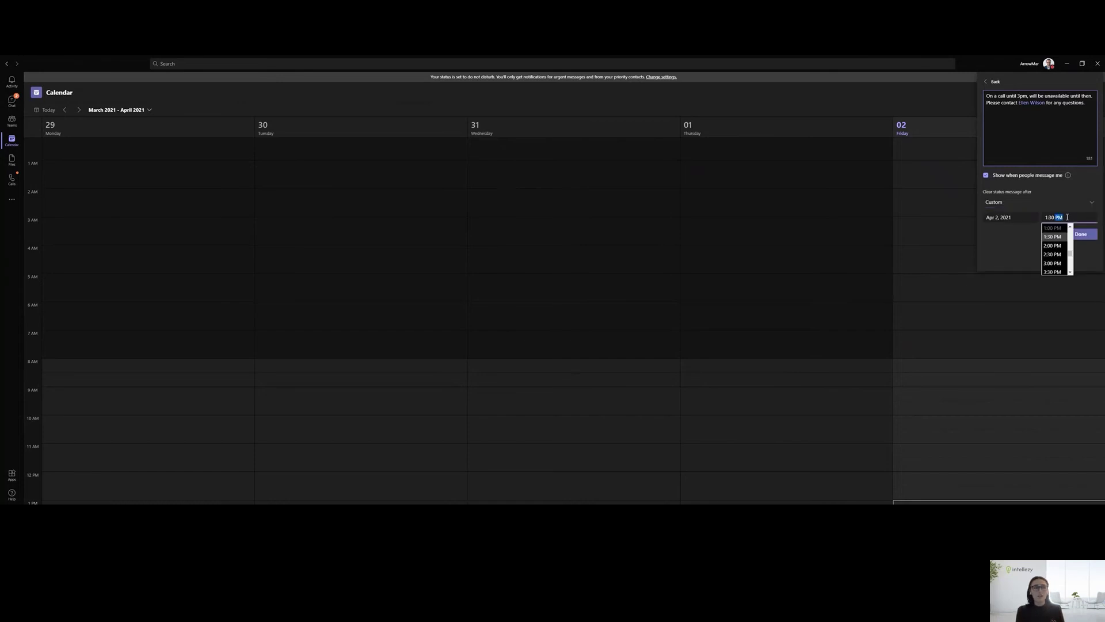
pyautogui.click(1053, 263)
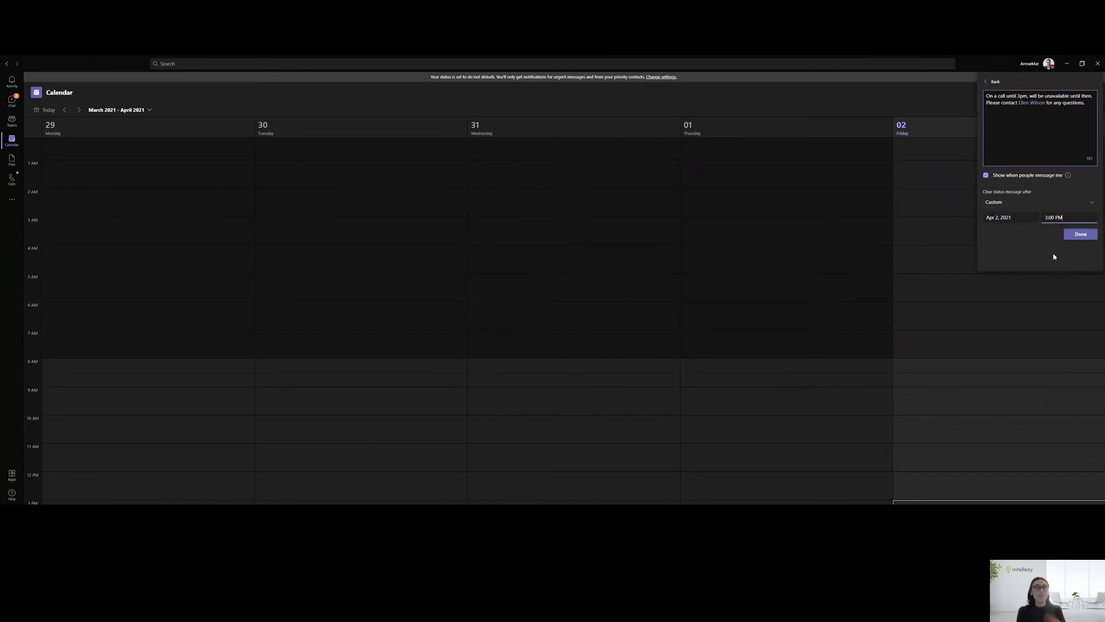
pyautogui.click(1080, 234)
pyautogui.moveTo(1062, 133)
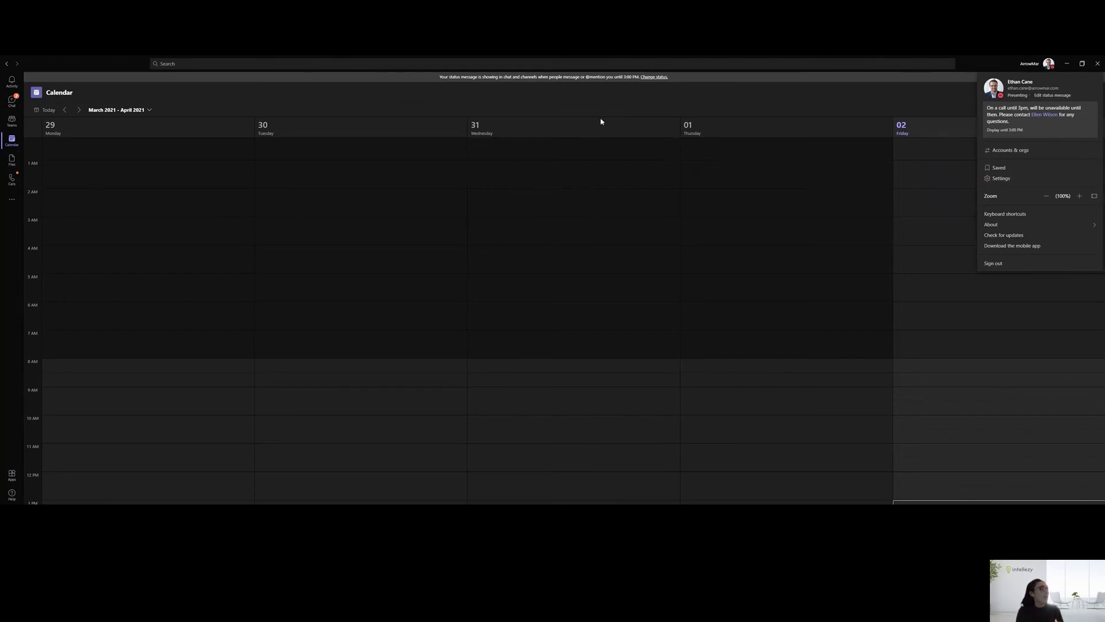
# Step: Open the notification settings from the activity feed and review the frequency options for missed activity emails
pyautogui.click(13, 82)
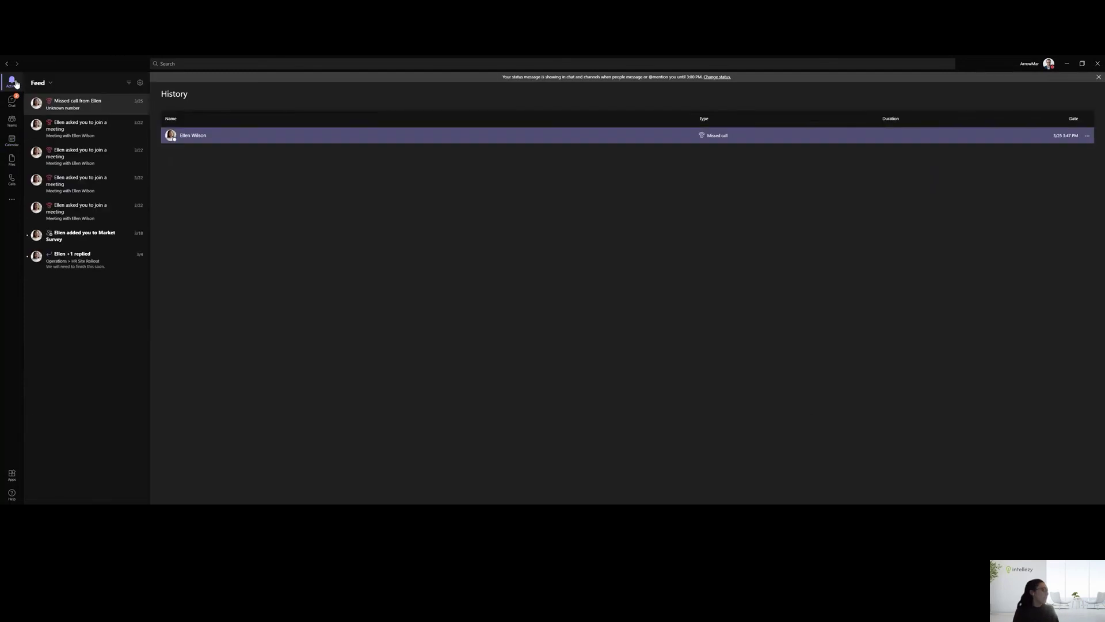
pyautogui.click(140, 84)
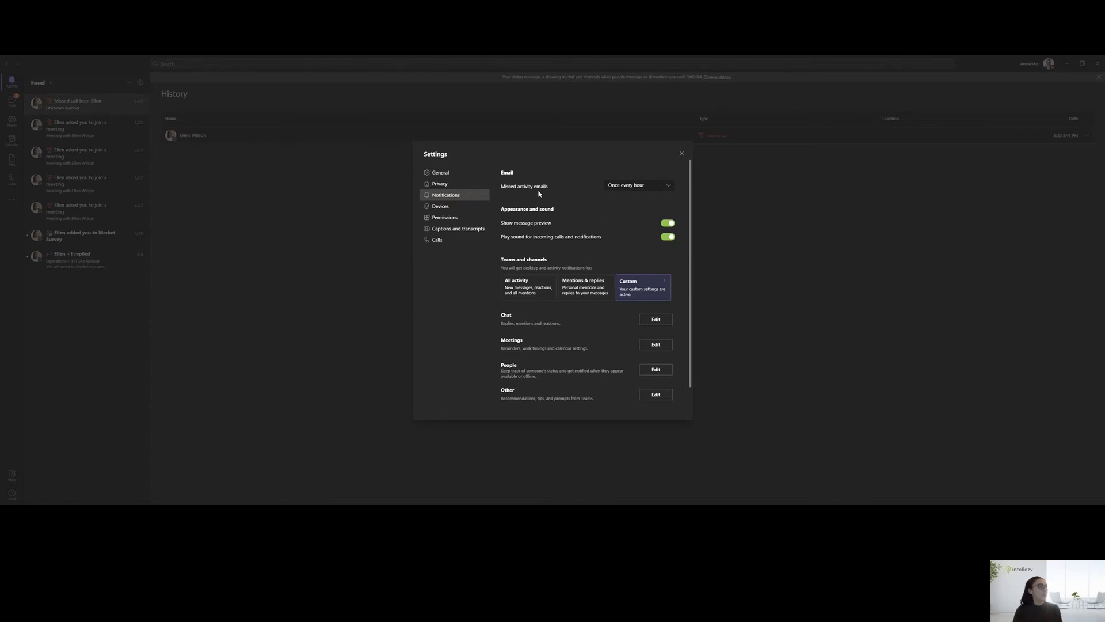
pyautogui.click(626, 187)
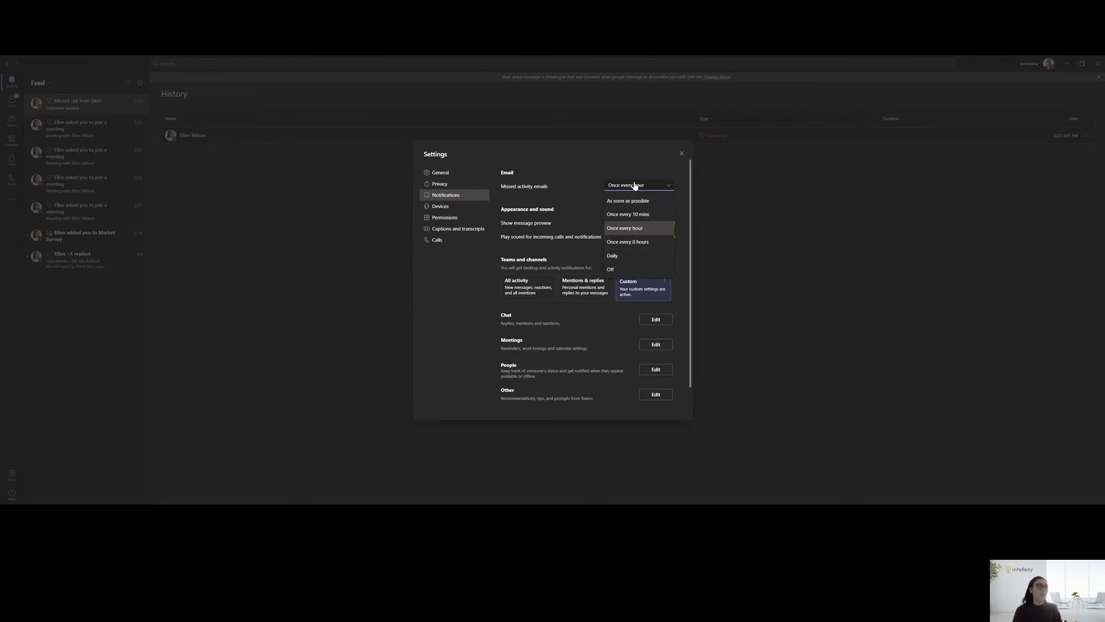
pyautogui.click(639, 189)
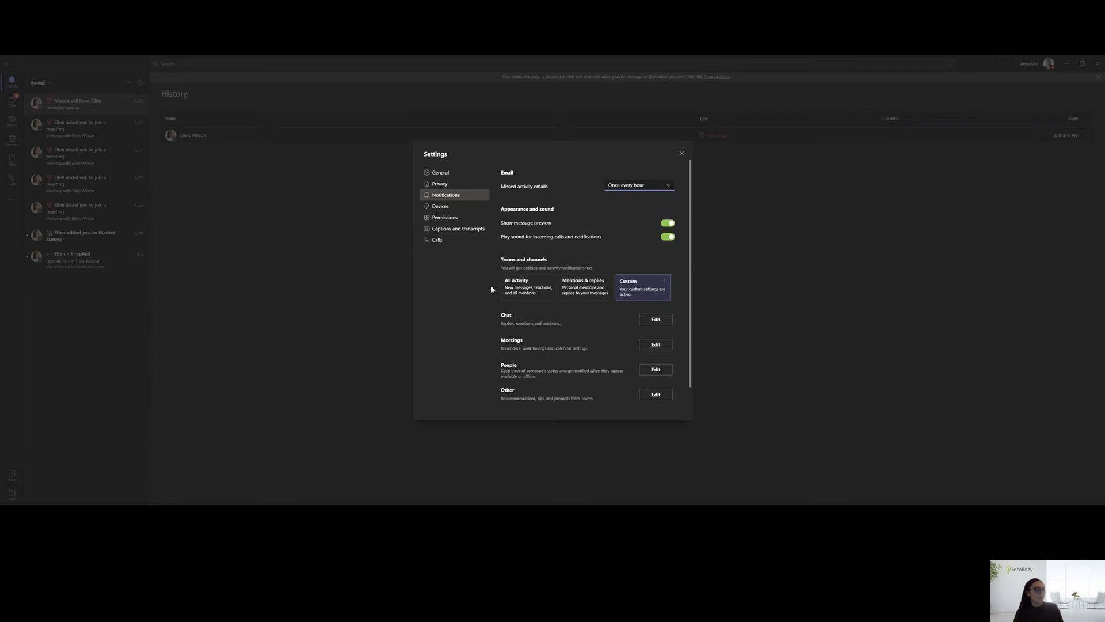
# Step: Review the custom teams and channels notification settings, including the choices for likes and reactions, and return to the main settings
pyautogui.click(642, 294)
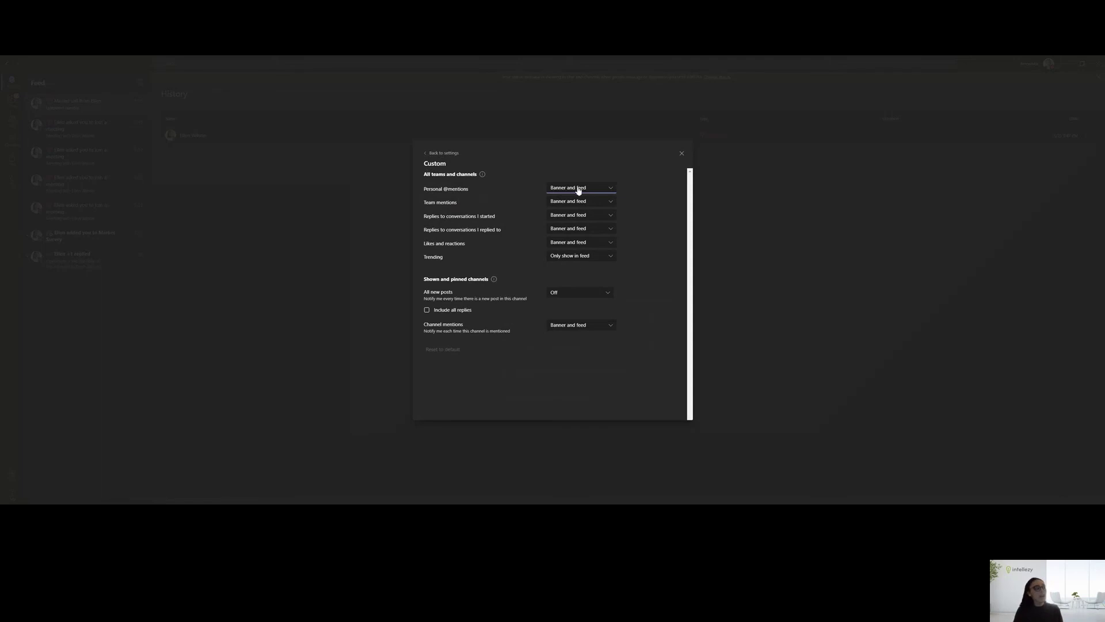
pyautogui.click(581, 241)
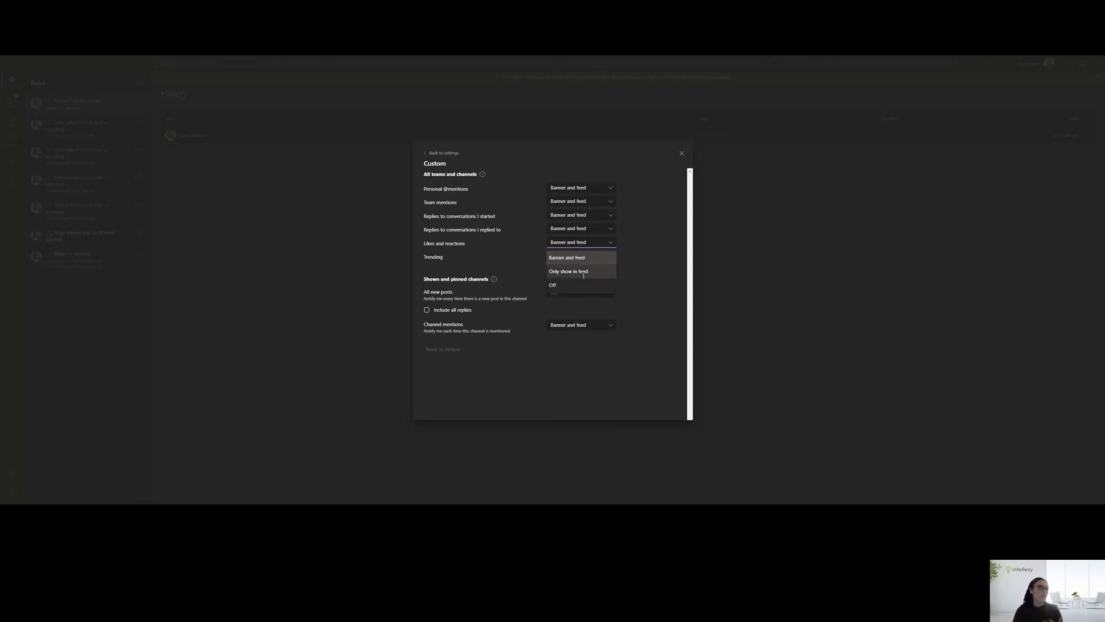
pyautogui.click(650, 268)
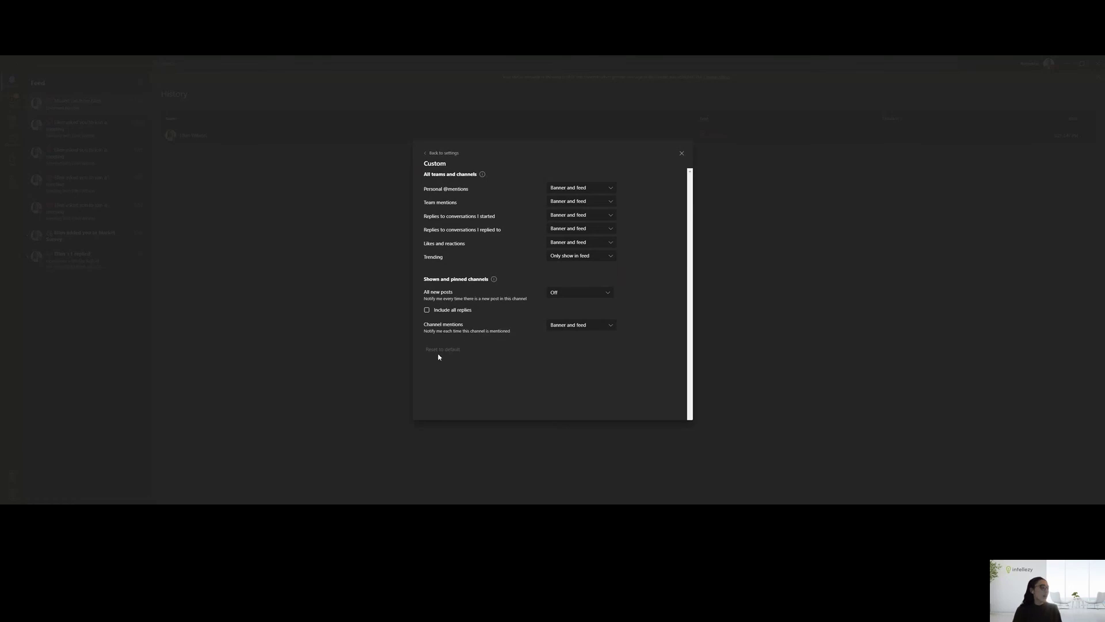
pyautogui.click(442, 154)
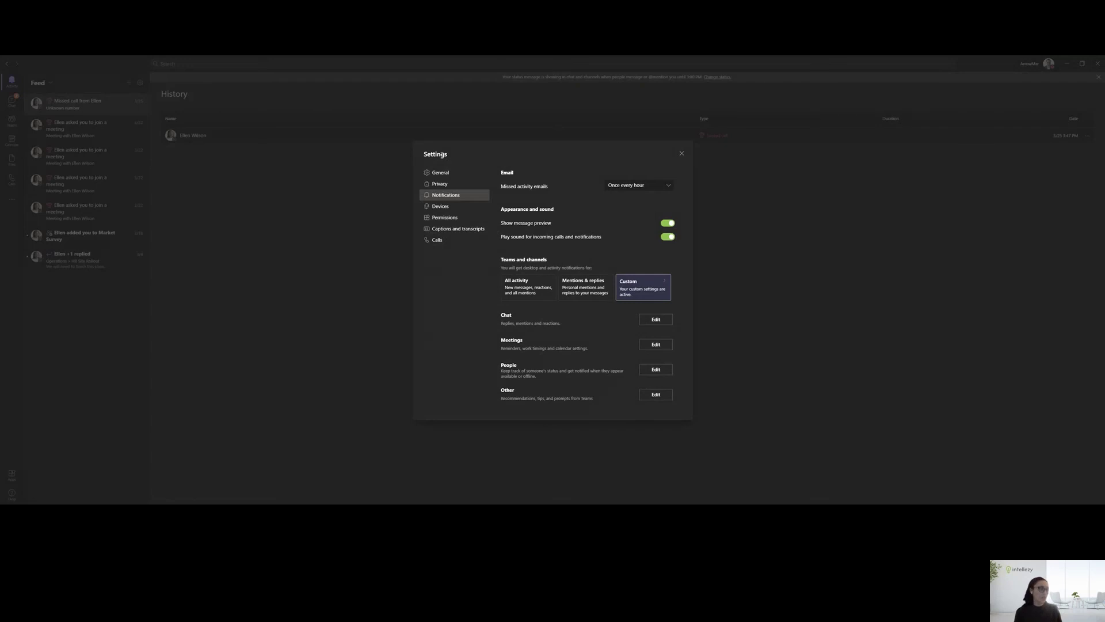
# Step: Review the chat notification settings for mentions, replies, and likes and reactions
pyautogui.scroll(-1, 556, 330)
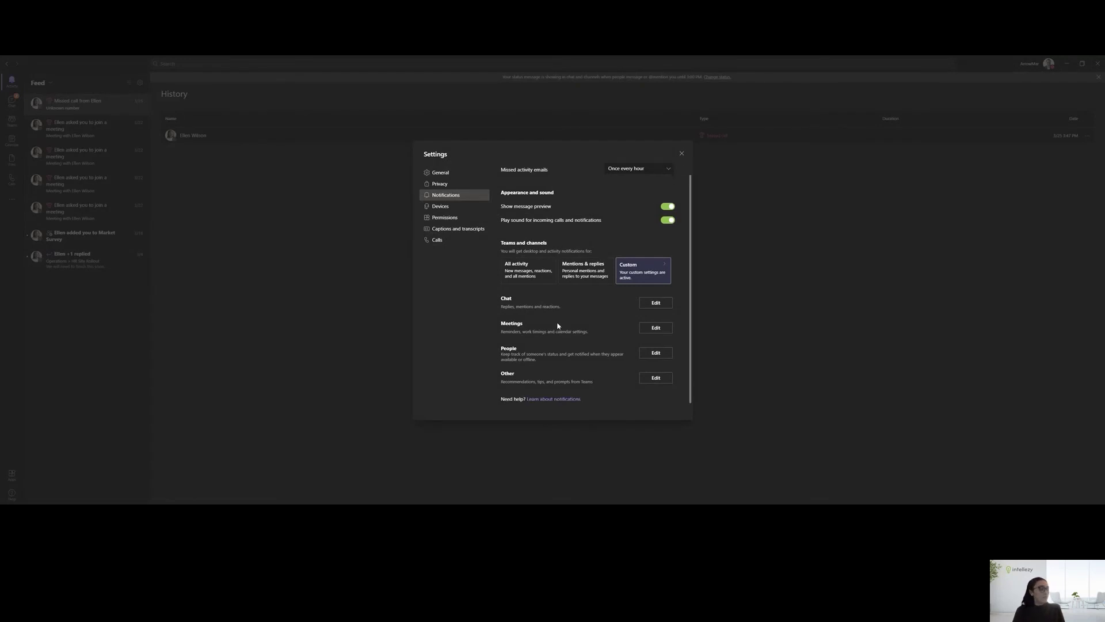
pyautogui.click(658, 303)
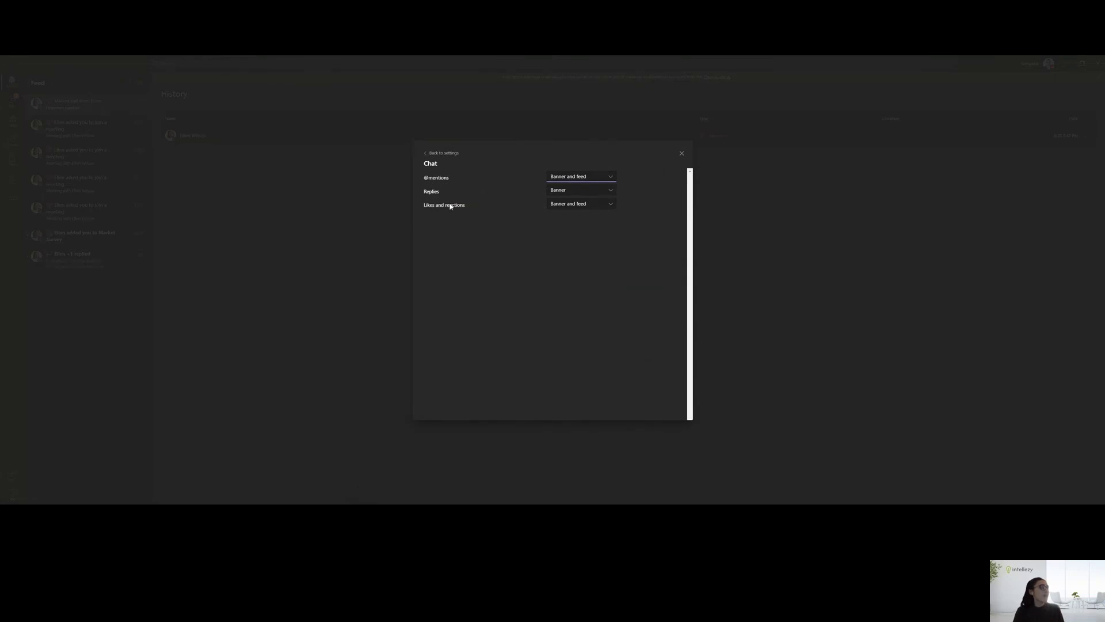
pyautogui.click(436, 154)
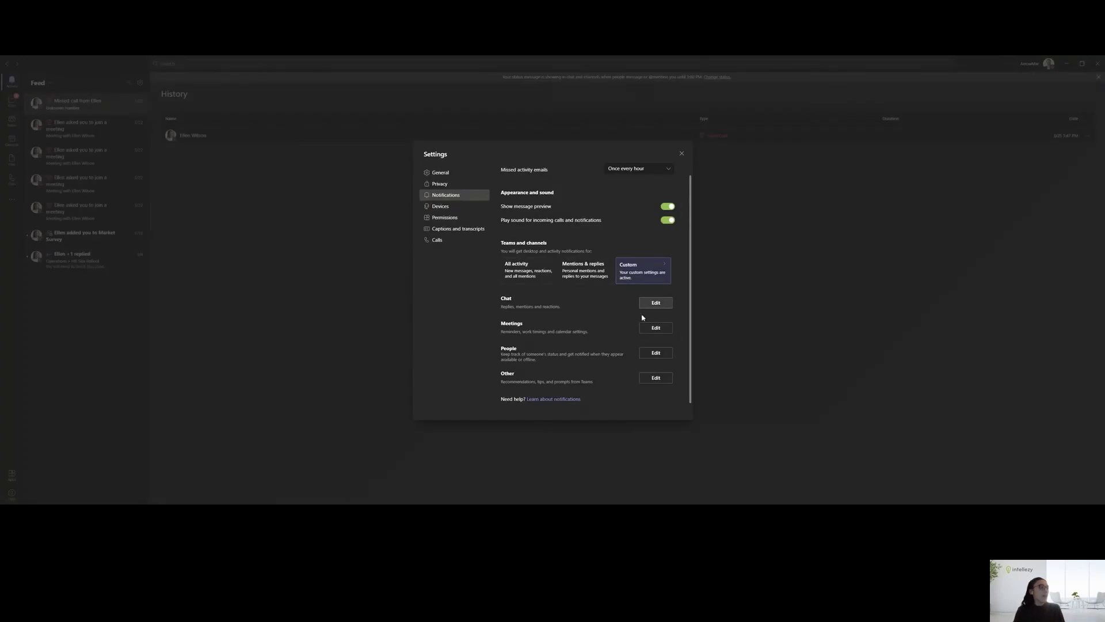
# Step: Set meeting chat notifications to mute until I join or send, and return to the main notification settings
pyautogui.click(653, 326)
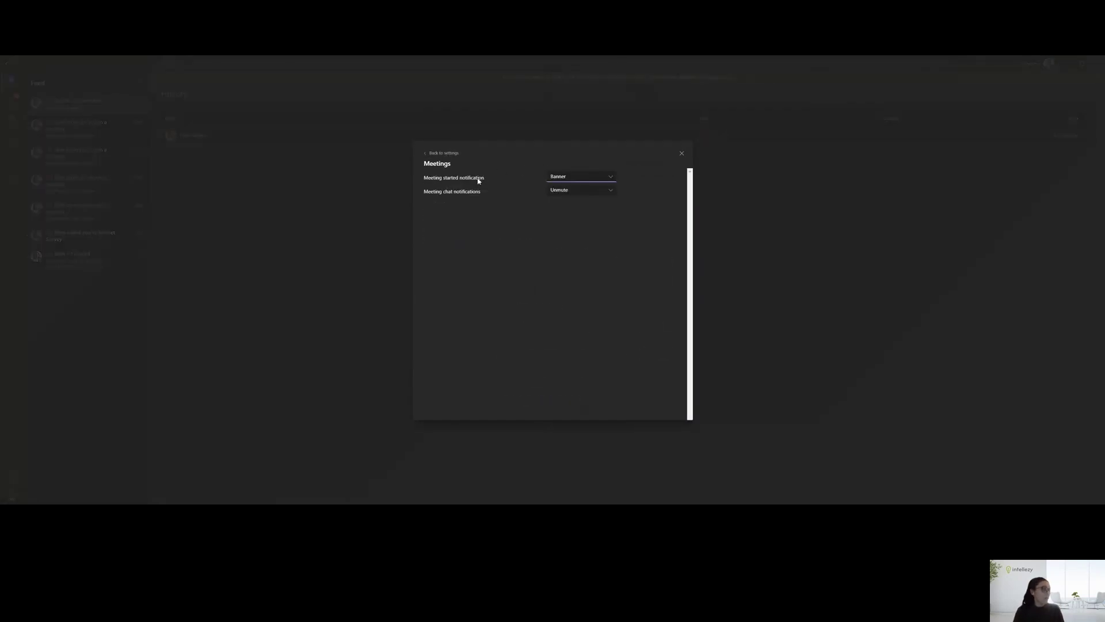
pyautogui.click(572, 178)
pyautogui.click(579, 191)
pyautogui.click(576, 190)
pyautogui.click(581, 220)
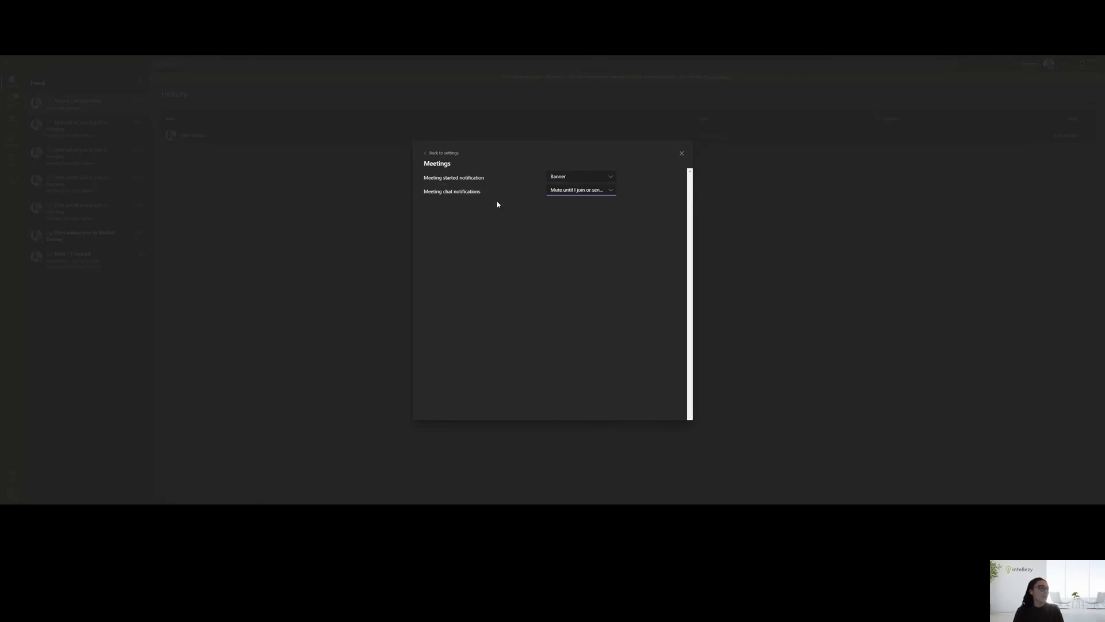
pyautogui.click(441, 153)
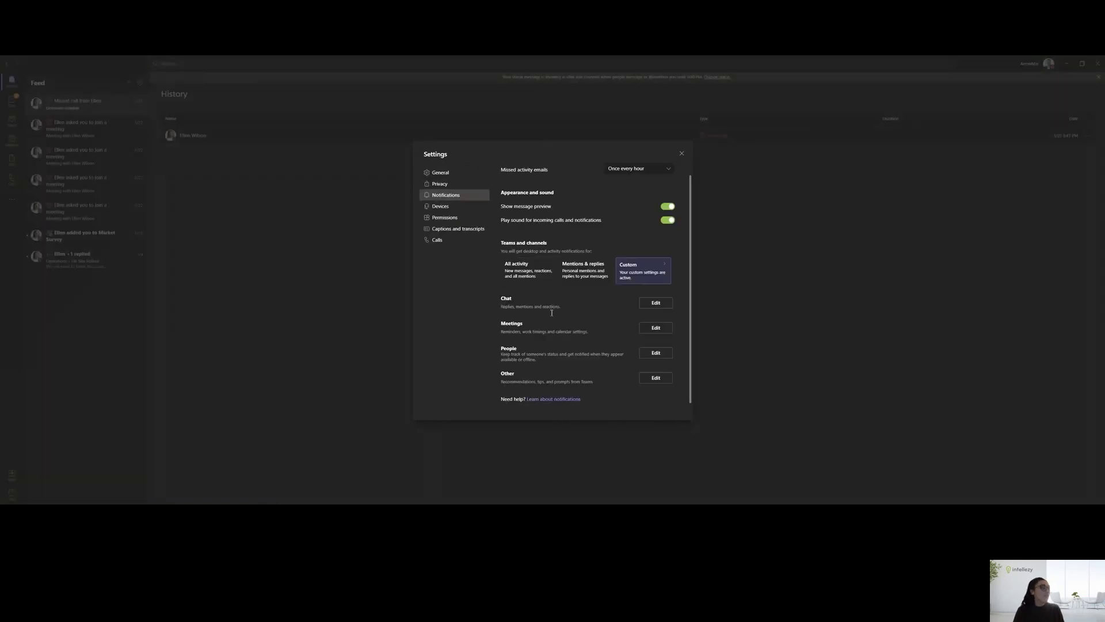
# Step: Add the colleague to the followed people in status notifications, turn that person's notifications off again, and return to the settings
pyautogui.click(656, 353)
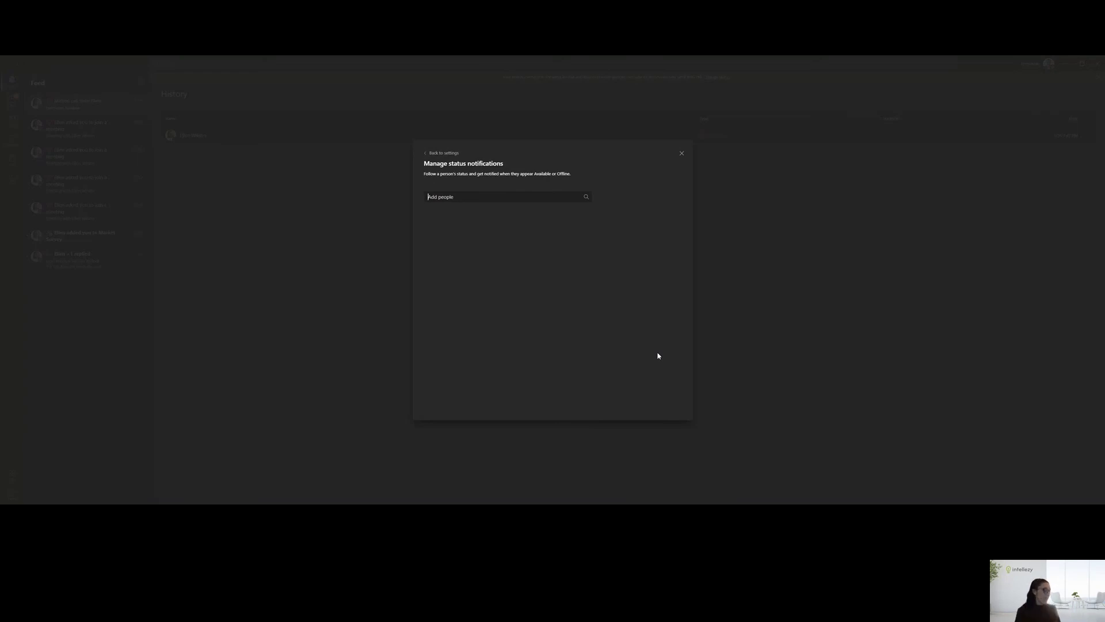
pyautogui.write('el')
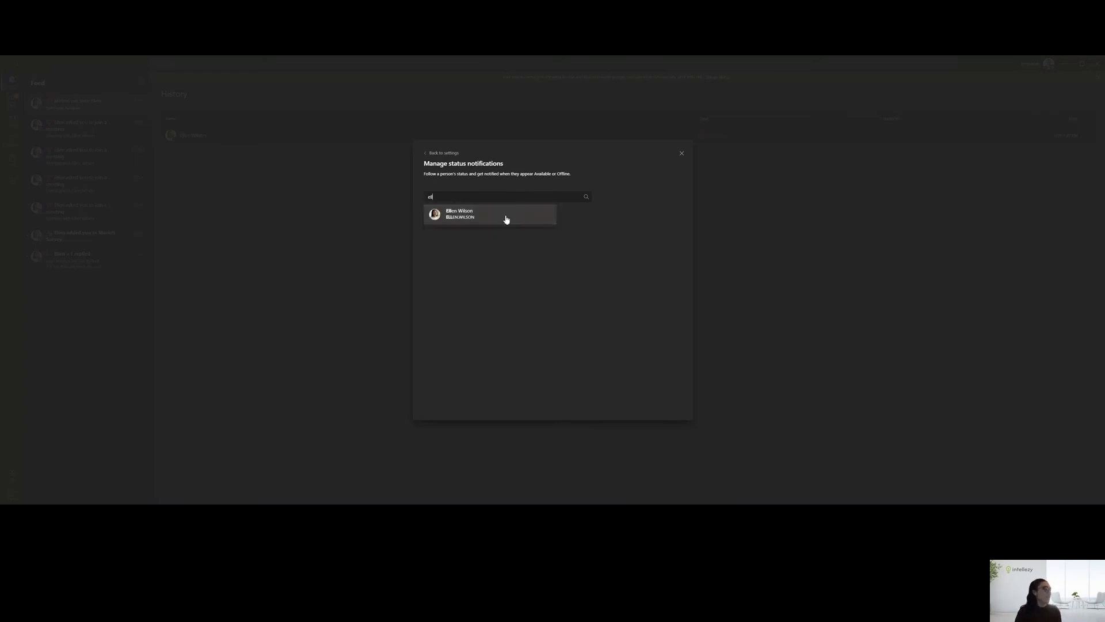
pyautogui.click(505, 215)
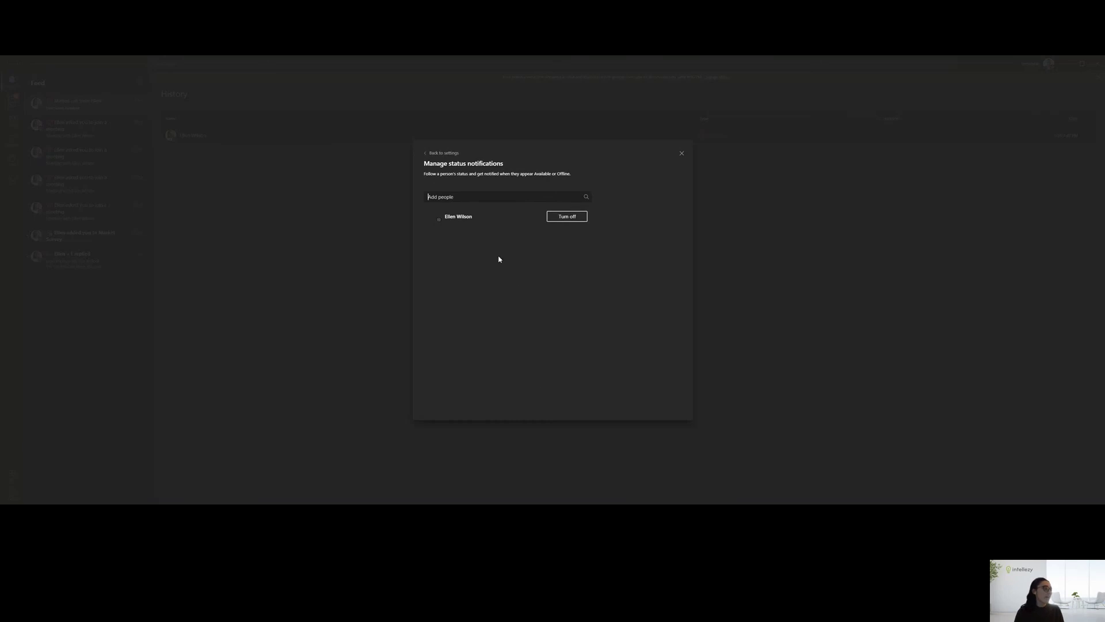
pyautogui.click(567, 217)
pyautogui.click(435, 154)
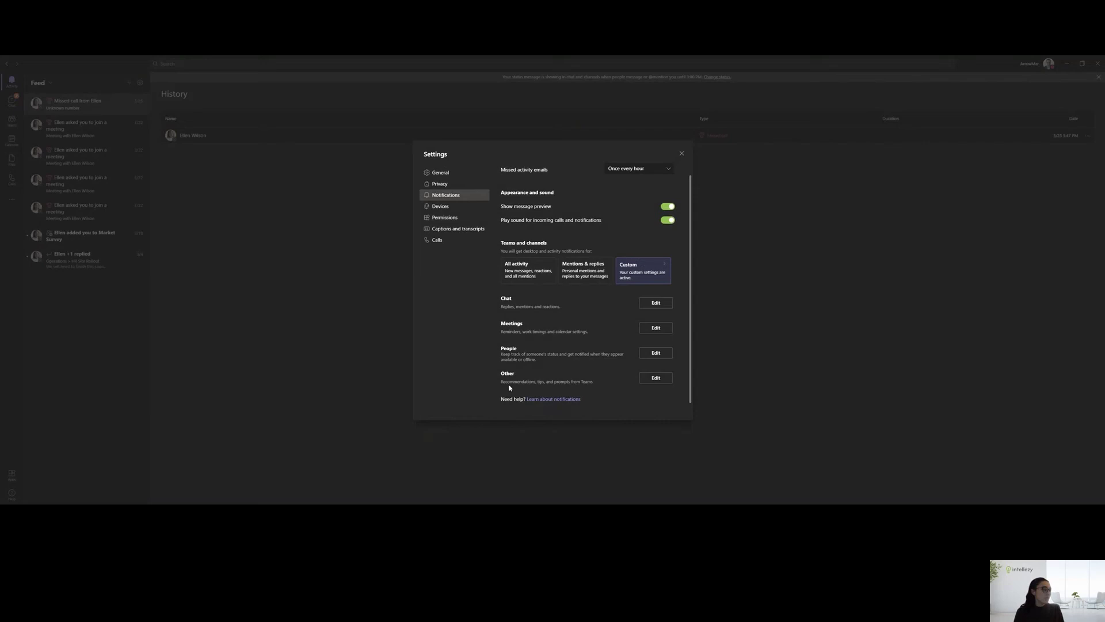
# Step: Review the Other notification settings and close the settings
pyautogui.click(656, 378)
pyautogui.click(440, 154)
pyautogui.click(682, 155)
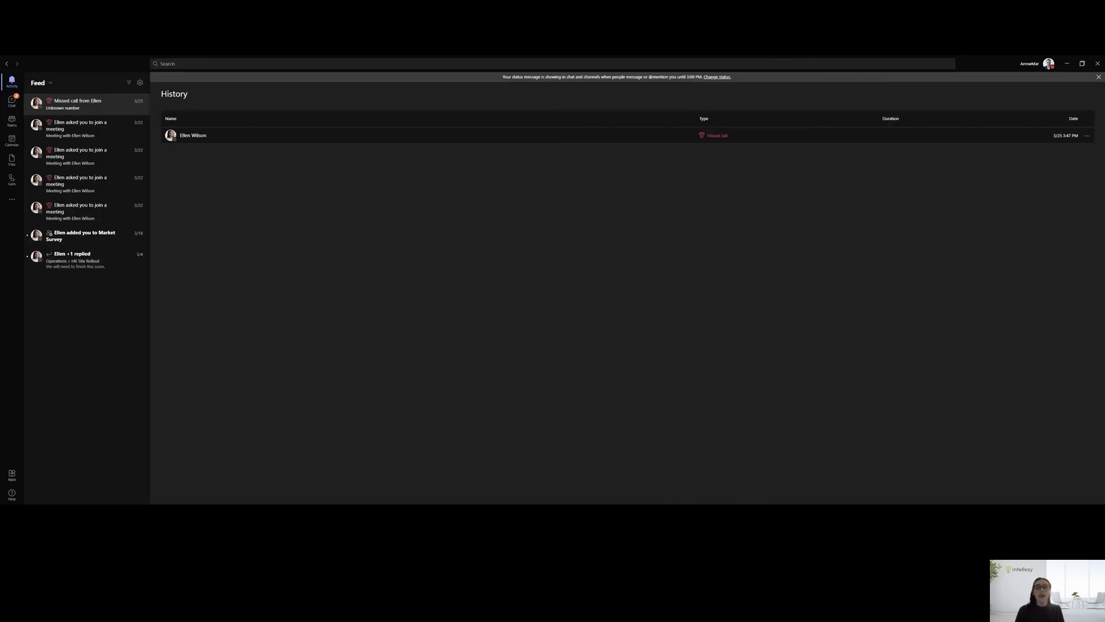
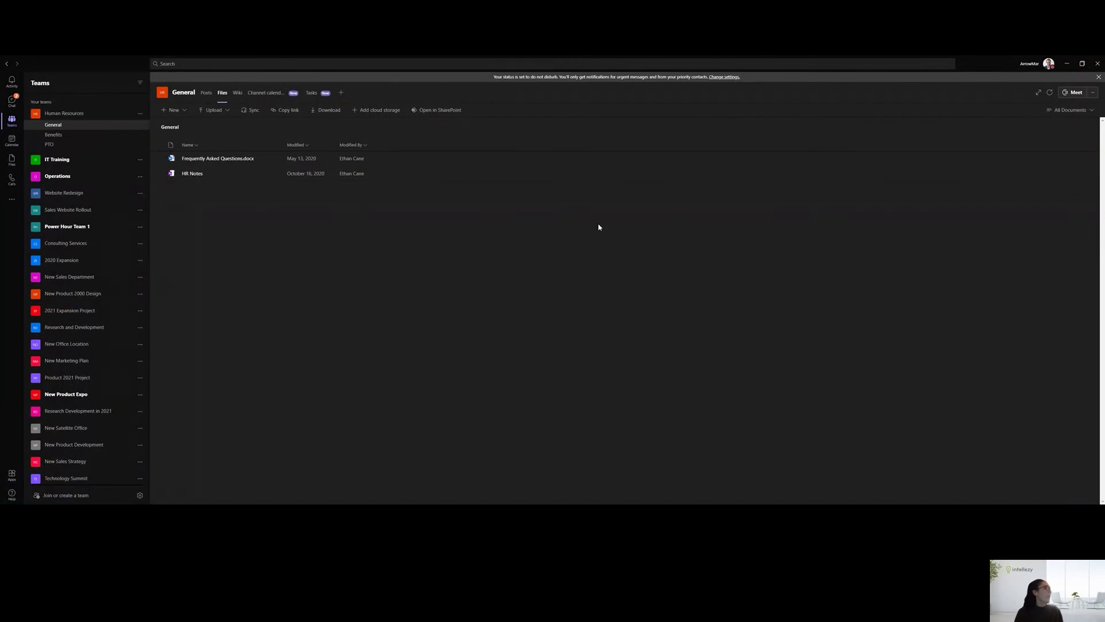
# Step: Add a Channel calendar tab to the IT Training team's General channel, keeping its default name and the post to the channel
pyautogui.click(56, 161)
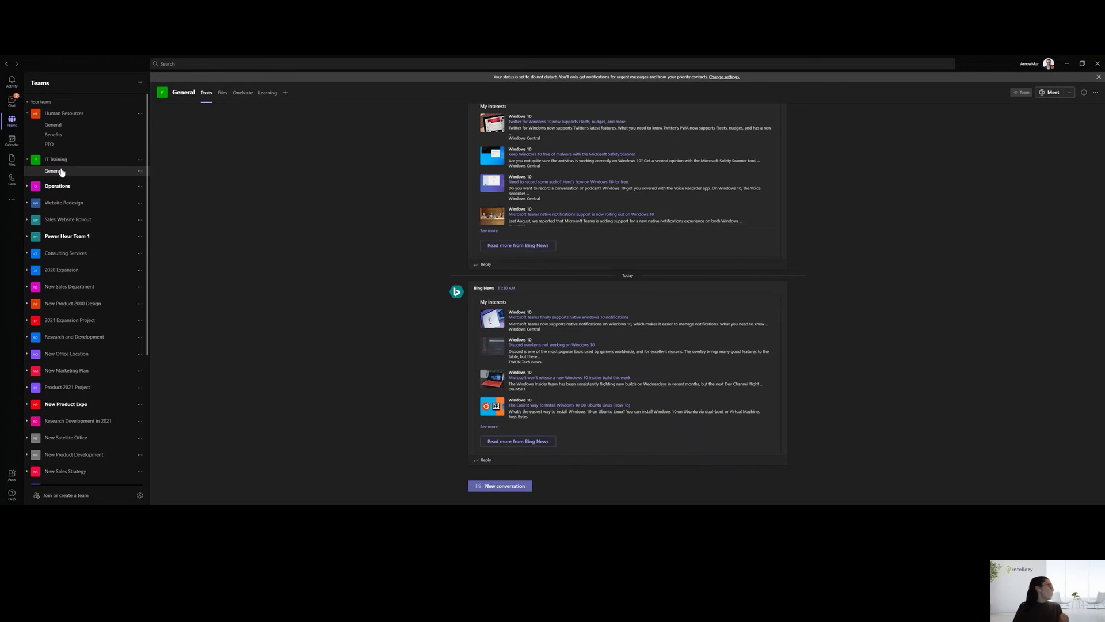
pyautogui.click(286, 96)
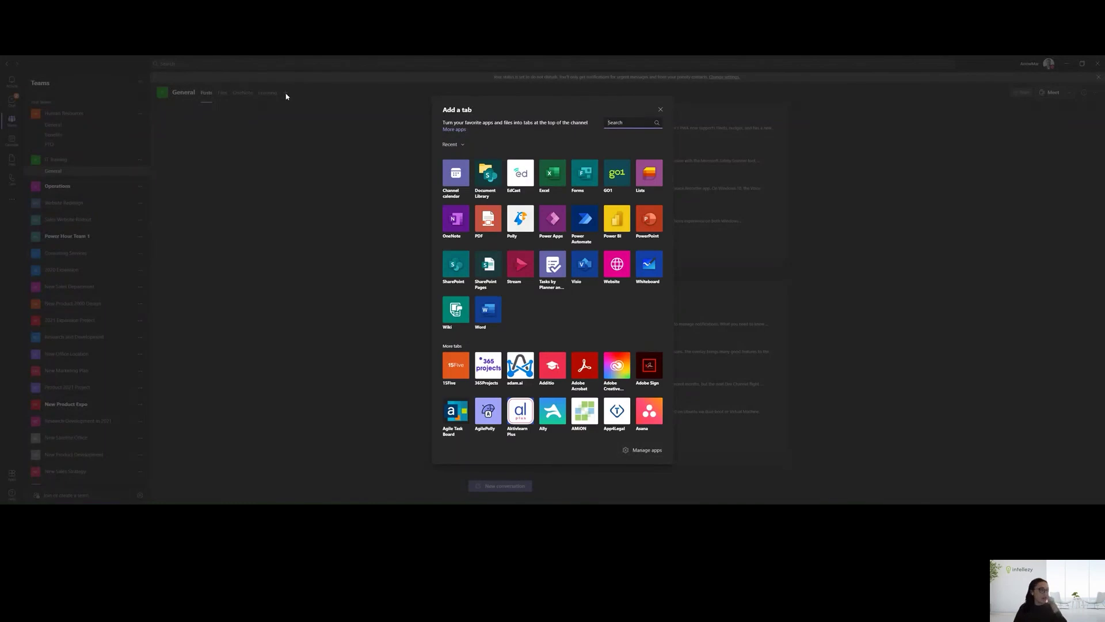
pyautogui.click(456, 173)
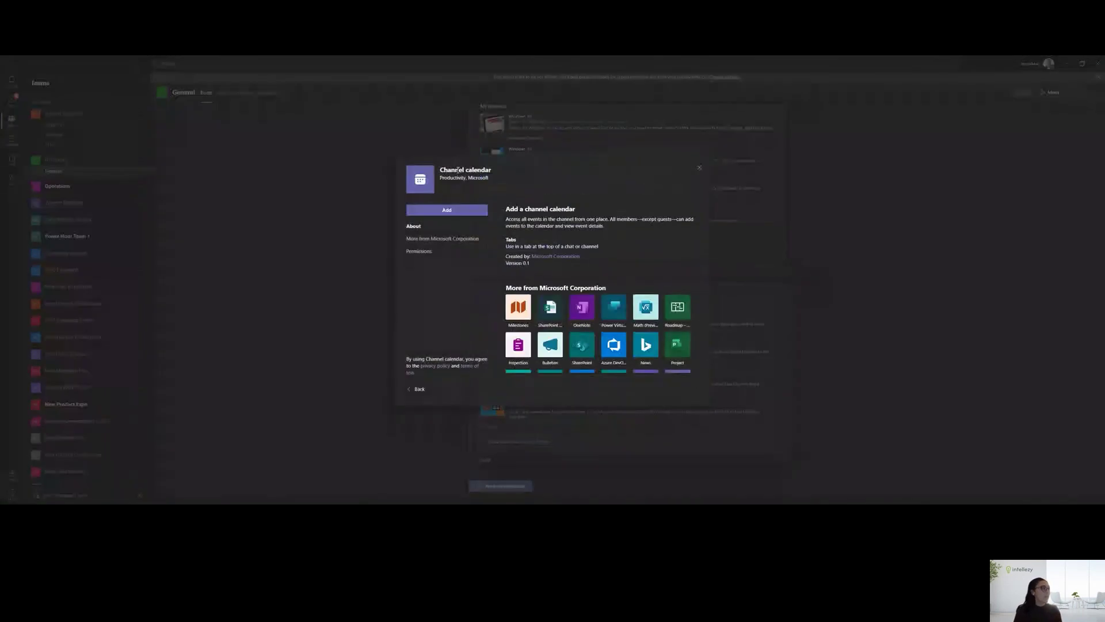
pyautogui.click(473, 208)
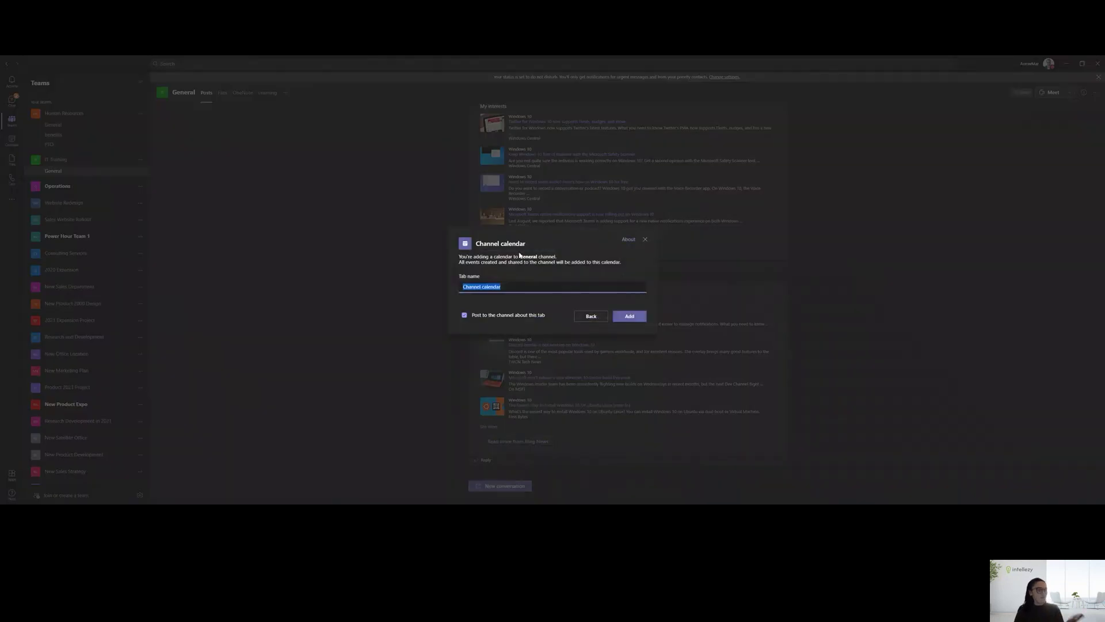
pyautogui.click(633, 316)
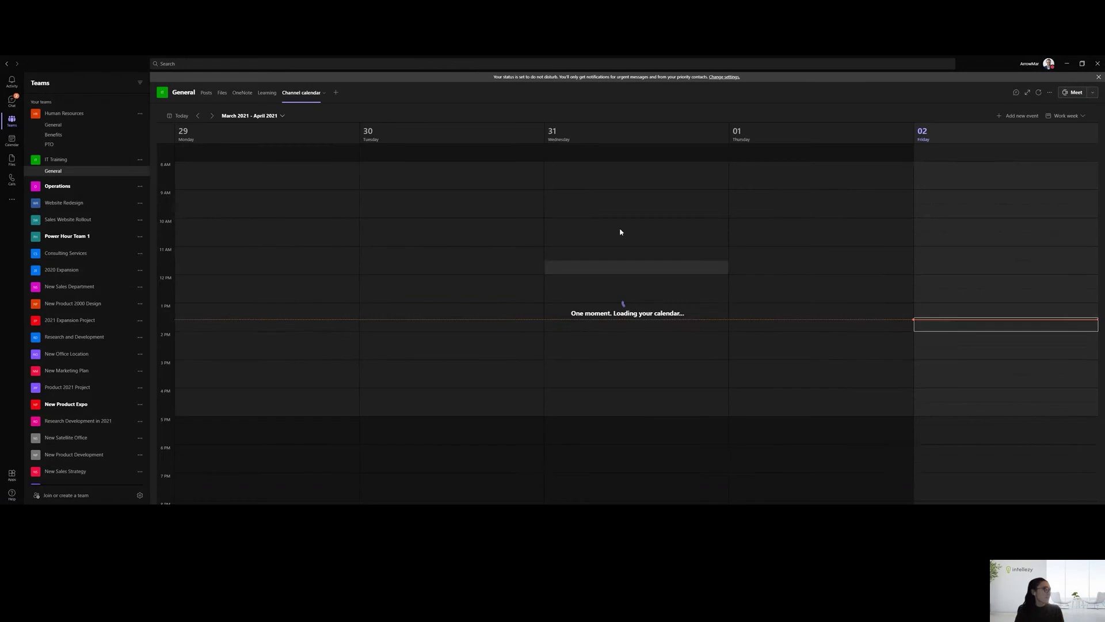
pyautogui.scroll(2, 554, 362)
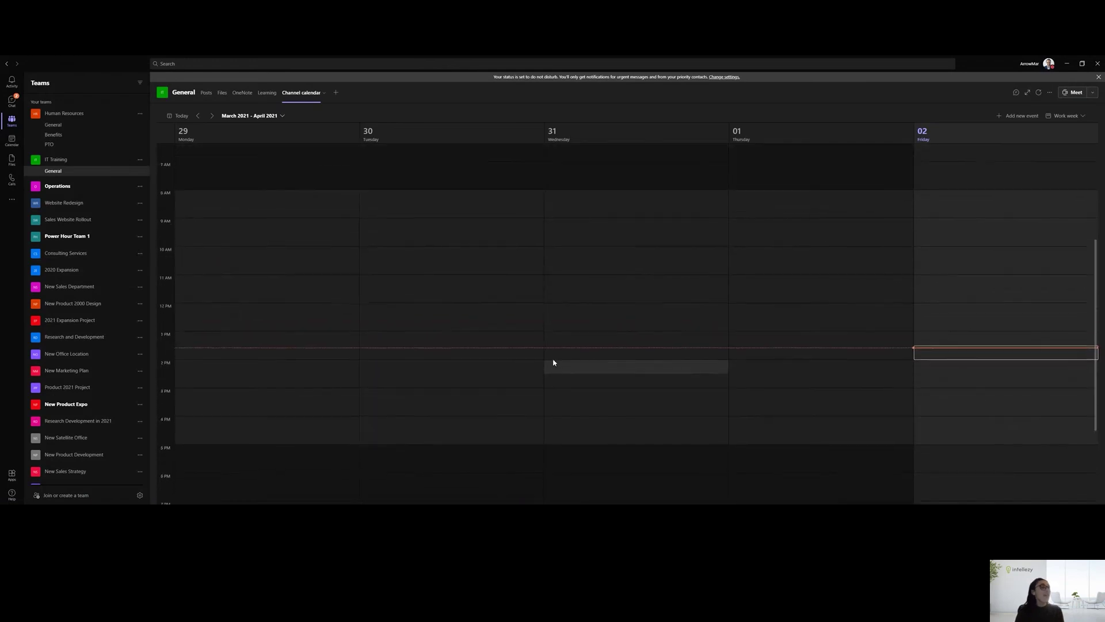
pyautogui.scroll(-1, 553, 362)
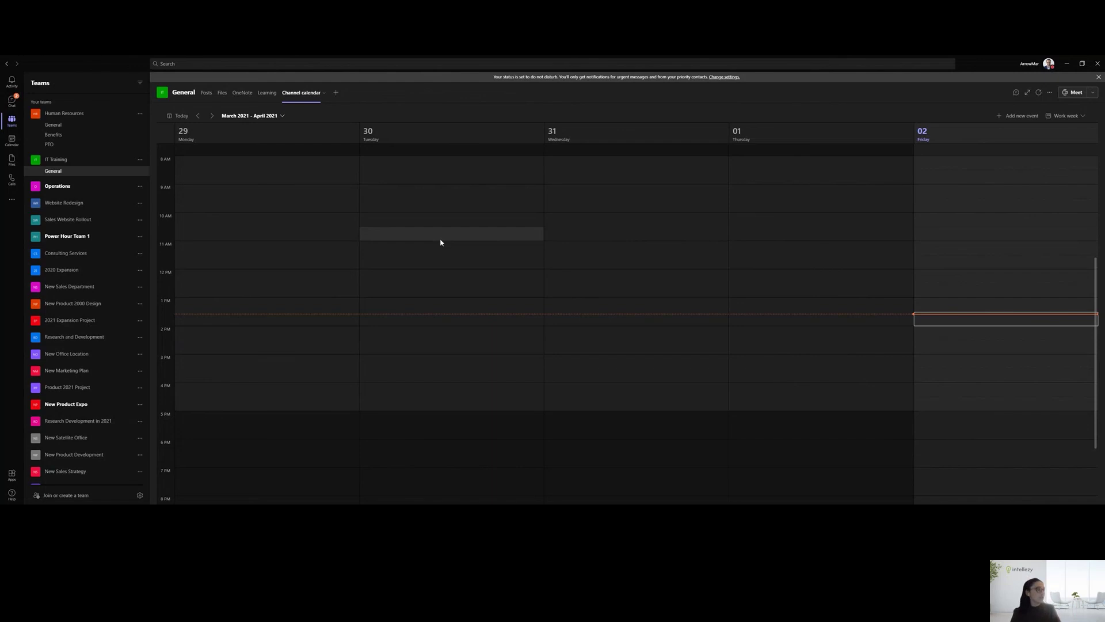
# Step: Find the Tasks by Planner and To Do app with "plann", pin it to the app bar, and display the personal Tasks list
pyautogui.click(12, 200)
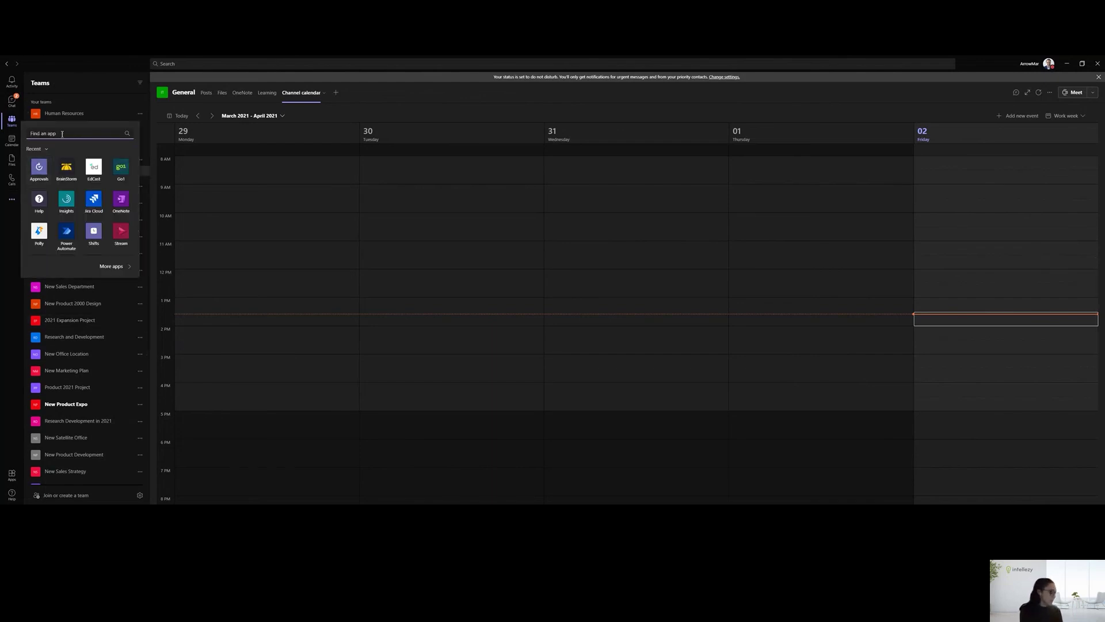
pyautogui.write('plann')
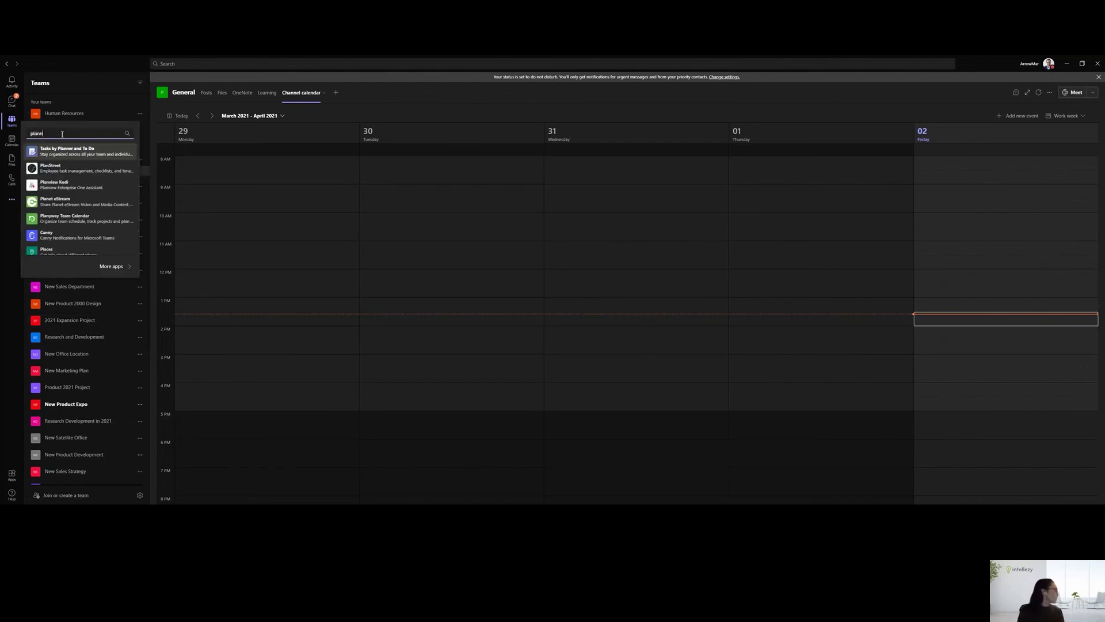
pyautogui.click(64, 152)
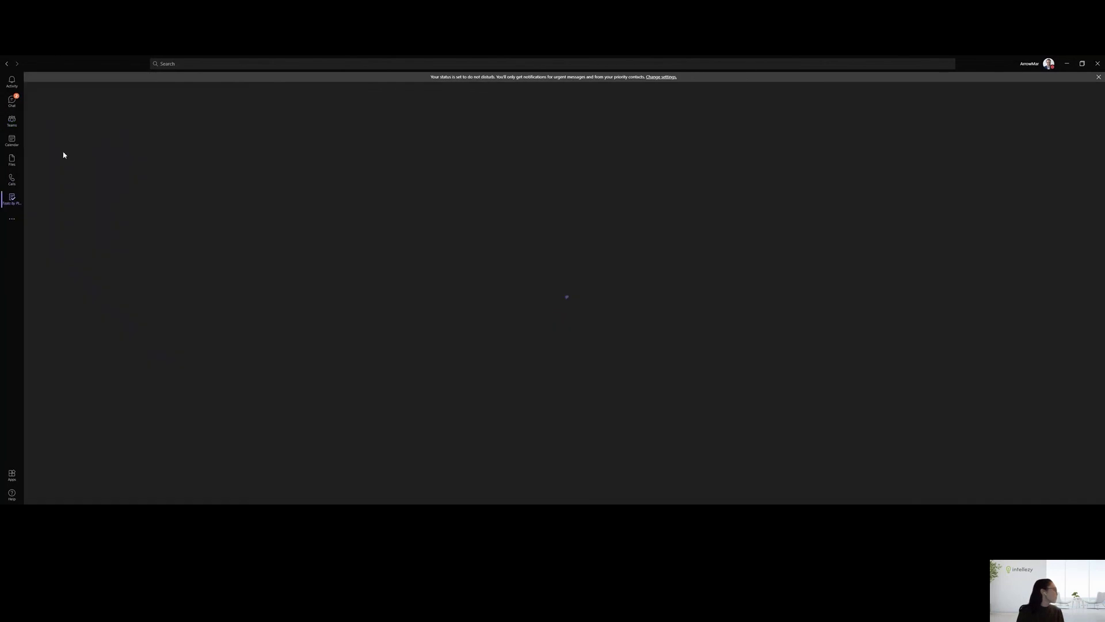
pyautogui.rightClick(10, 206)
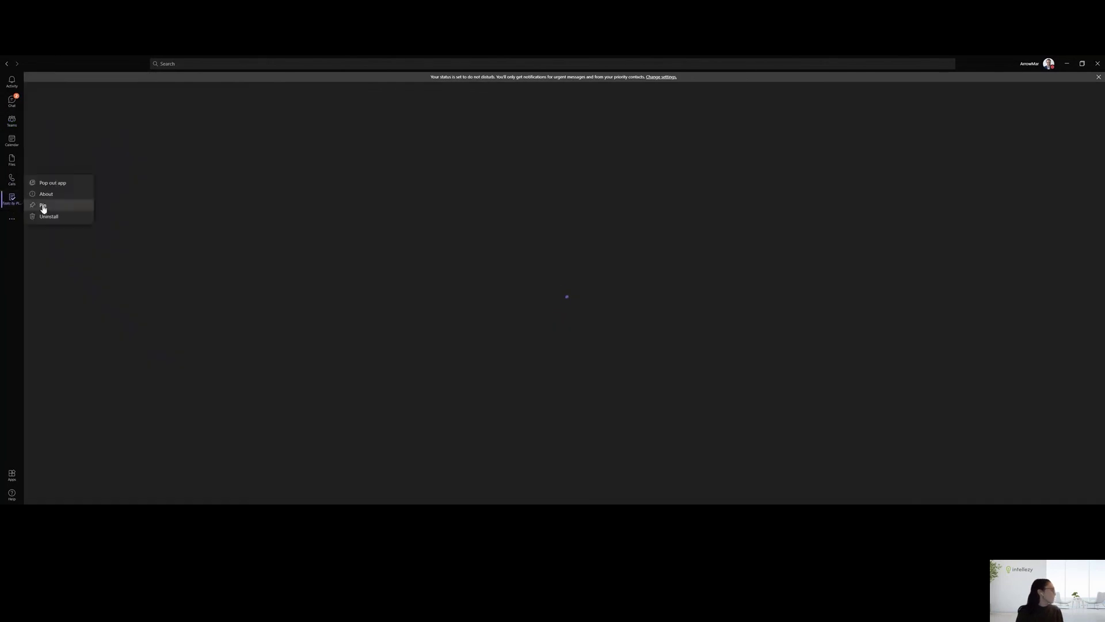
pyautogui.click(42, 210)
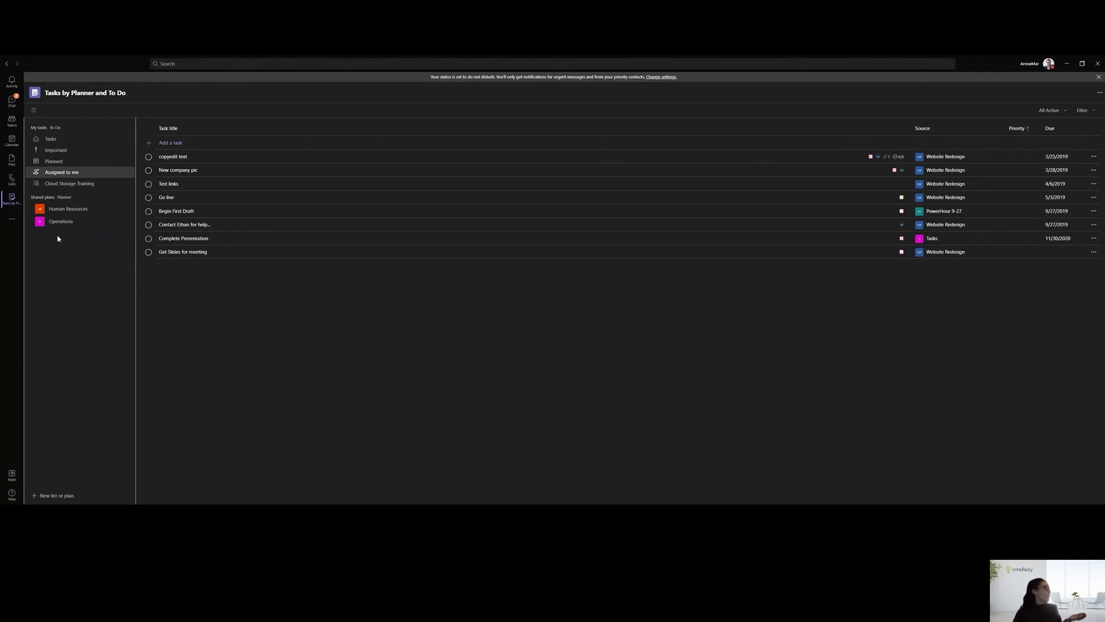
pyautogui.click(73, 140)
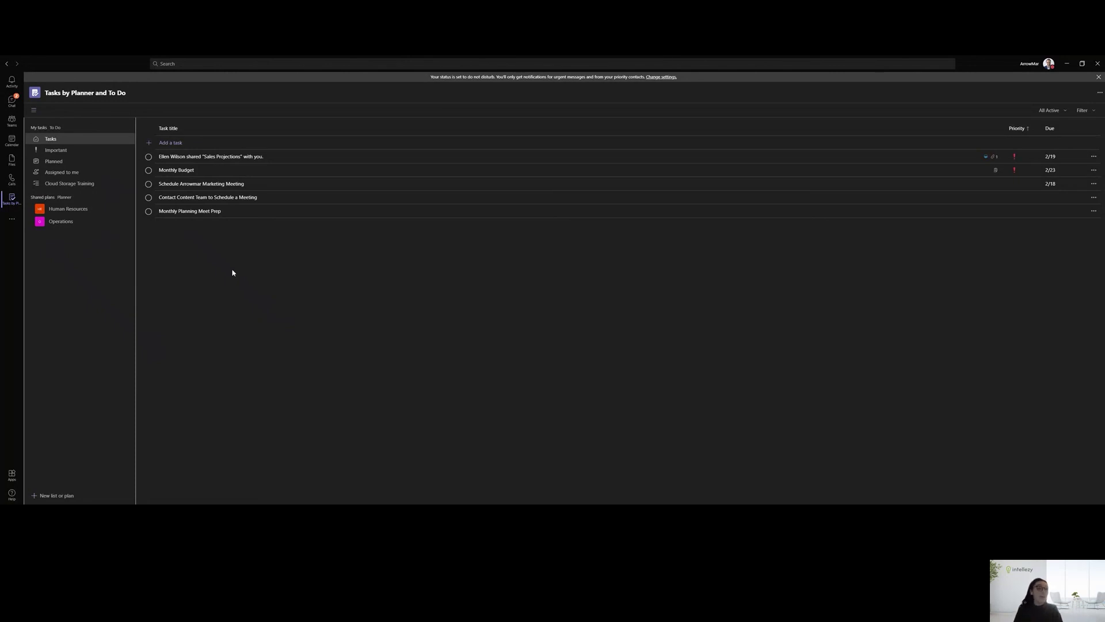
# Step: Add a Tasks by Planner and To Do tab to the IT Training General channel and dismiss the blank new-task form
pyautogui.click(11, 127)
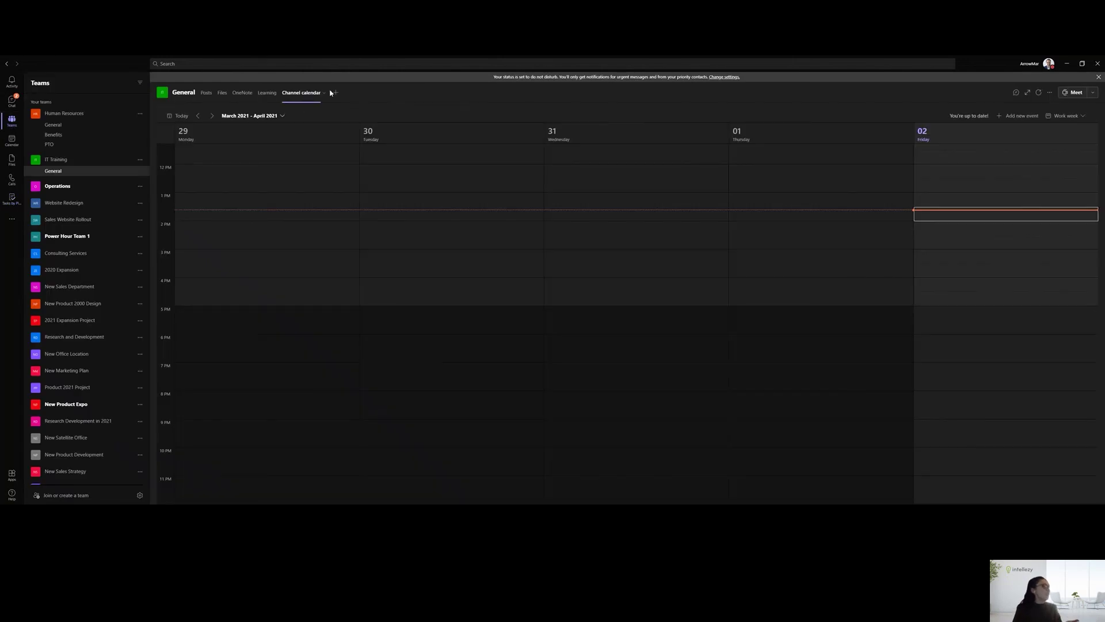
pyautogui.click(336, 94)
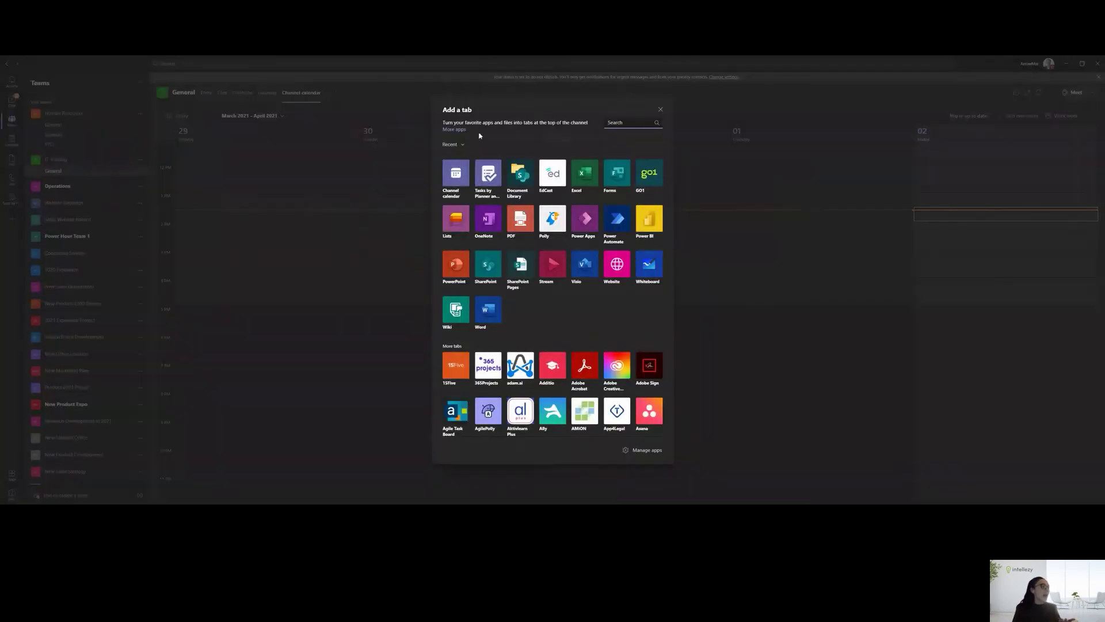
pyautogui.click(486, 180)
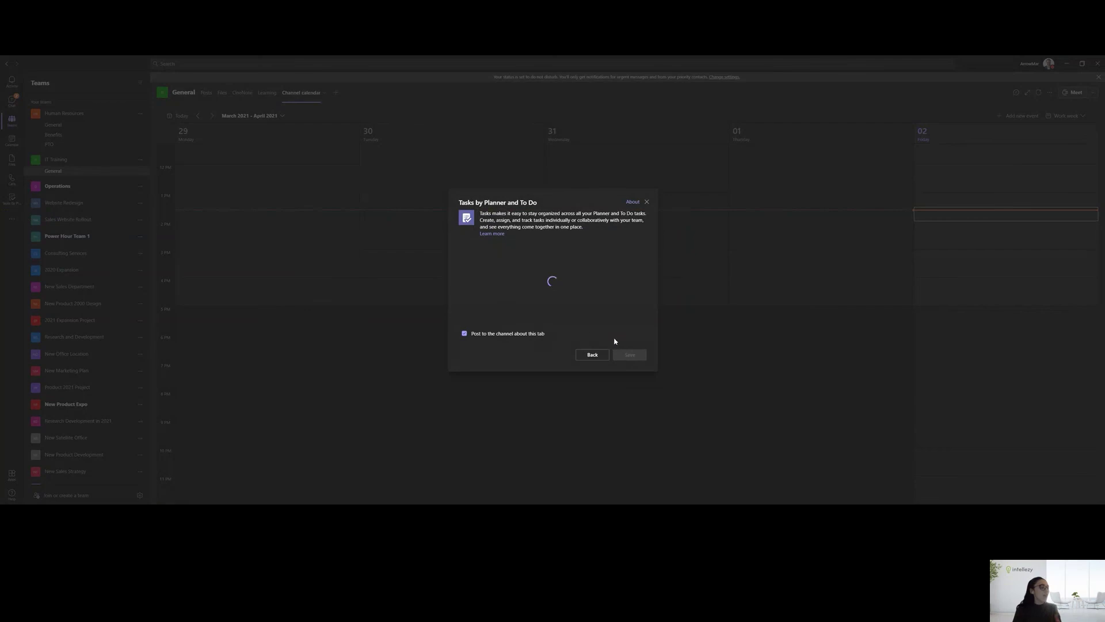
pyautogui.click(633, 355)
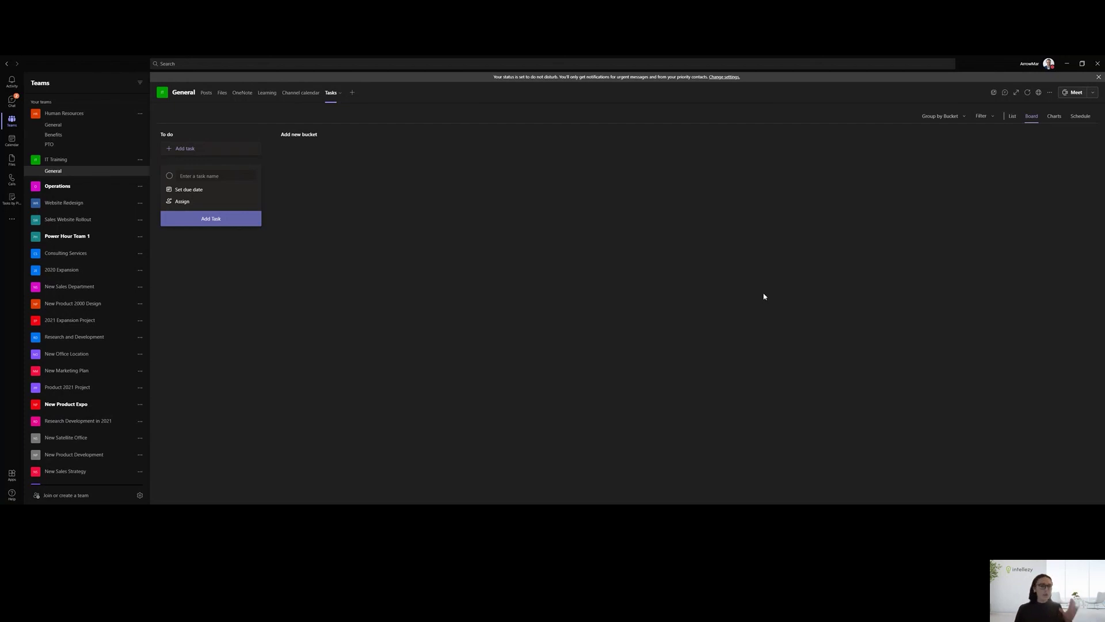
pyautogui.press('Escape')
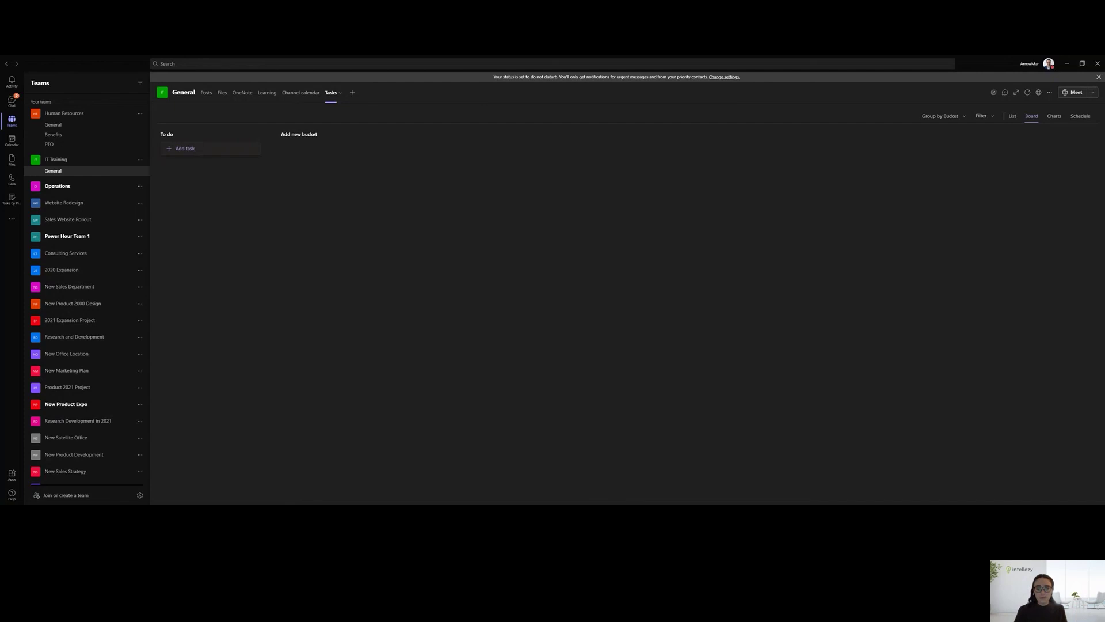